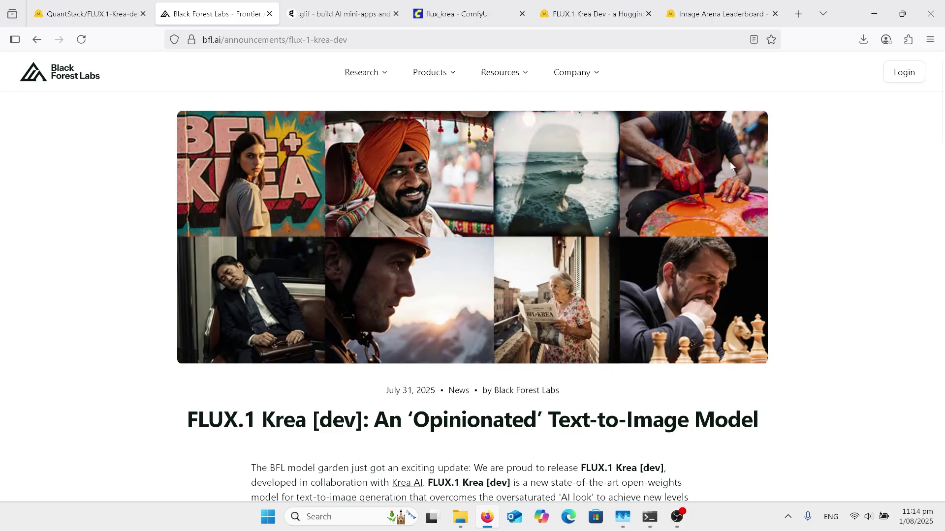
Scroll past the FLUX.1 Krea [dev] sample image grid to the ELO chart showing Krea [dev] at 1011
{"action": "scroll", "coordinate": [732, 166], "scroll_direction": "down", "scroll_amount": 1}
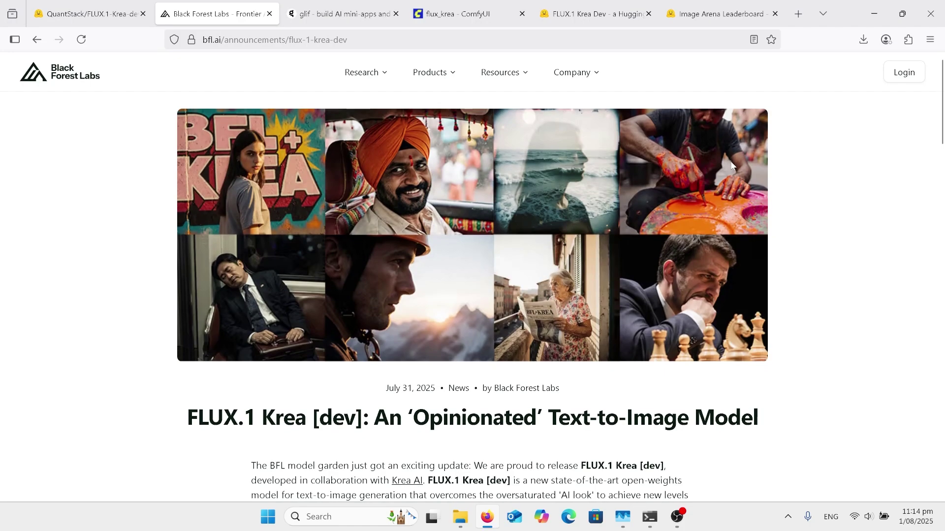
{"action": "scroll", "coordinate": [731, 166], "scroll_direction": "down", "scroll_amount": 3}
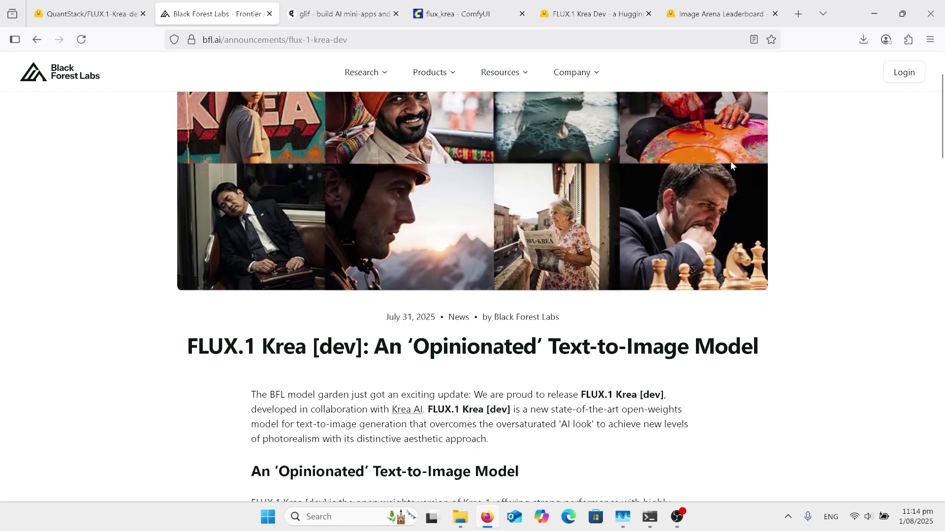
{"action": "scroll", "coordinate": [731, 163], "scroll_direction": "down", "scroll_amount": 2}
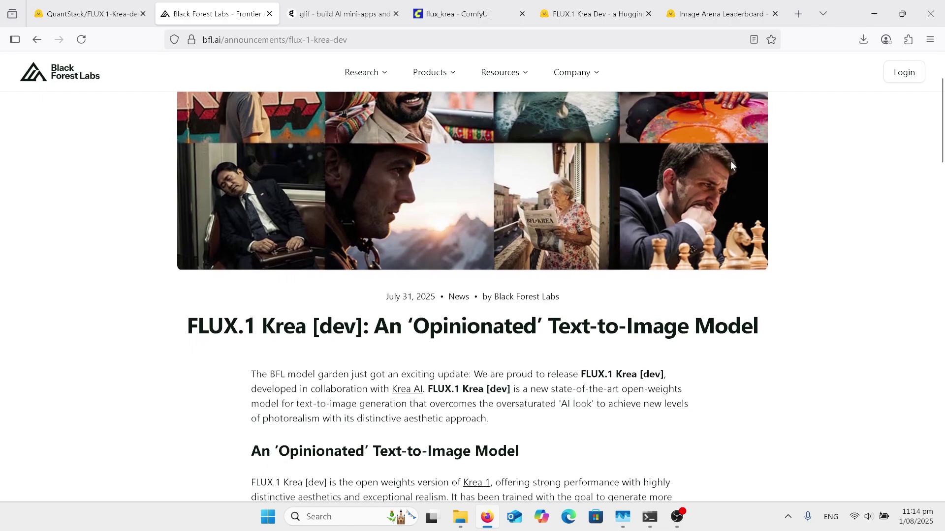
{"action": "scroll", "coordinate": [709, 167], "scroll_direction": "down", "scroll_amount": 1}
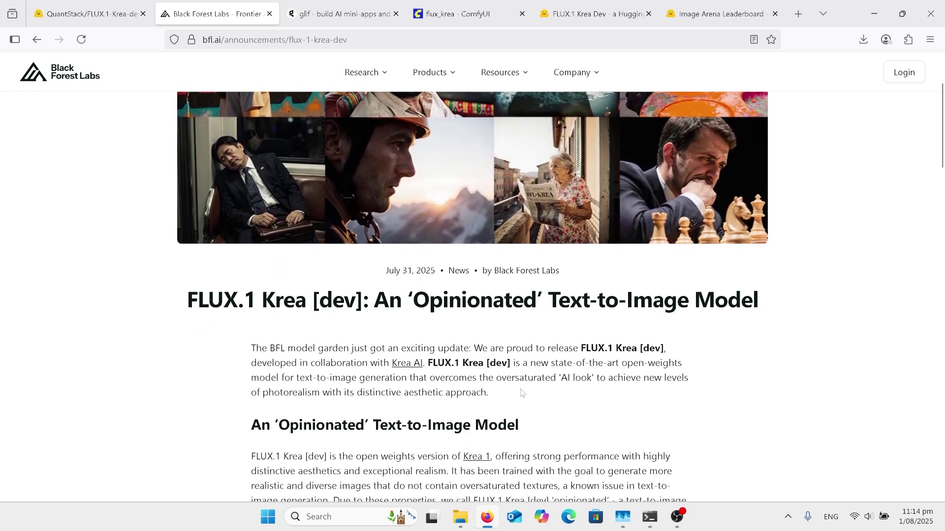
{"action": "scroll", "coordinate": [592, 382], "scroll_direction": "down", "scroll_amount": 1}
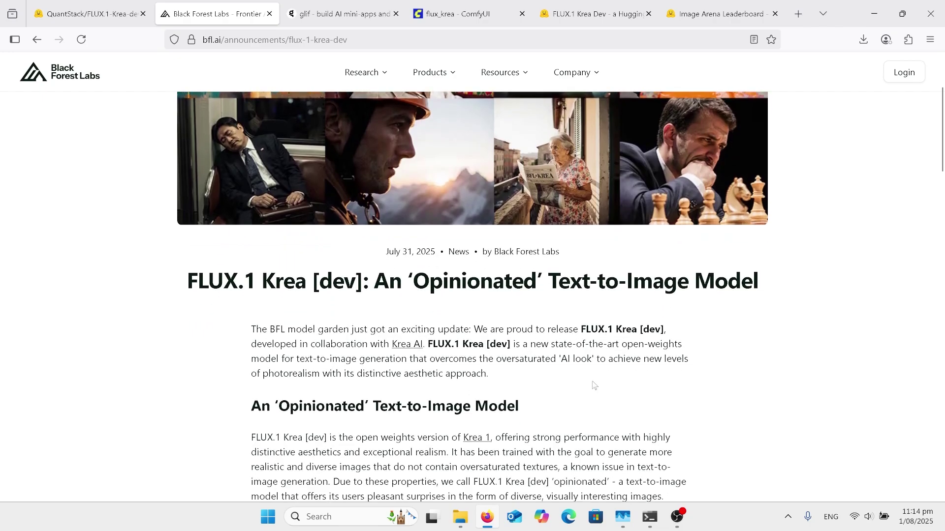
{"action": "scroll", "coordinate": [594, 385], "scroll_direction": "down", "scroll_amount": 5}
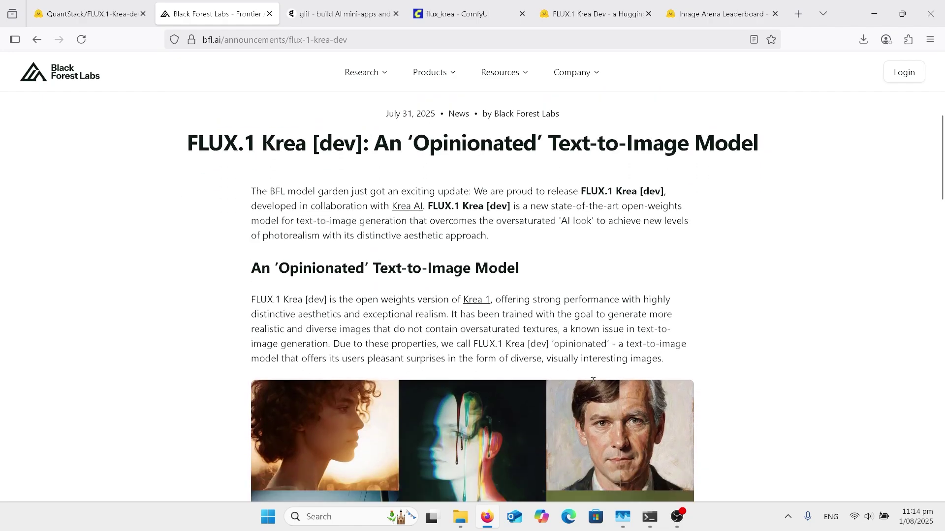
{"action": "scroll", "coordinate": [592, 384], "scroll_direction": "down", "scroll_amount": 10}
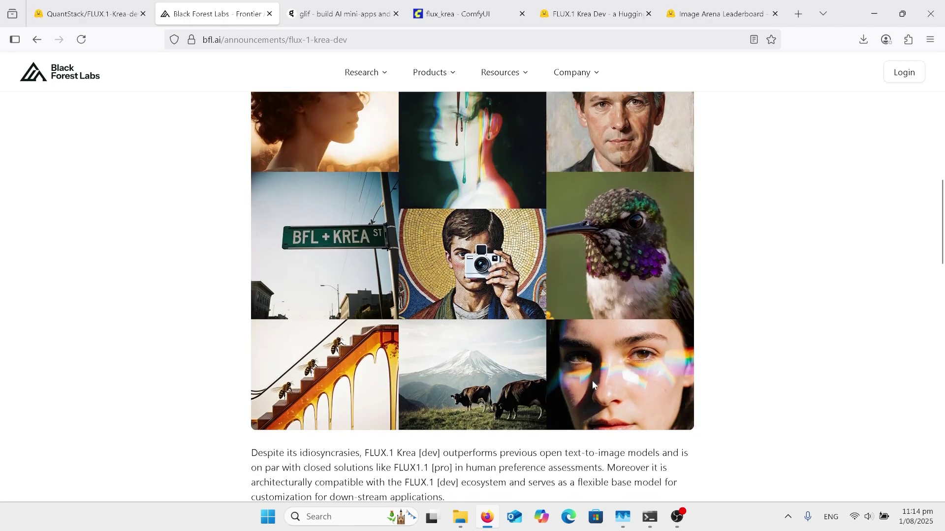
{"action": "scroll", "coordinate": [593, 382], "scroll_direction": "down", "scroll_amount": 6}
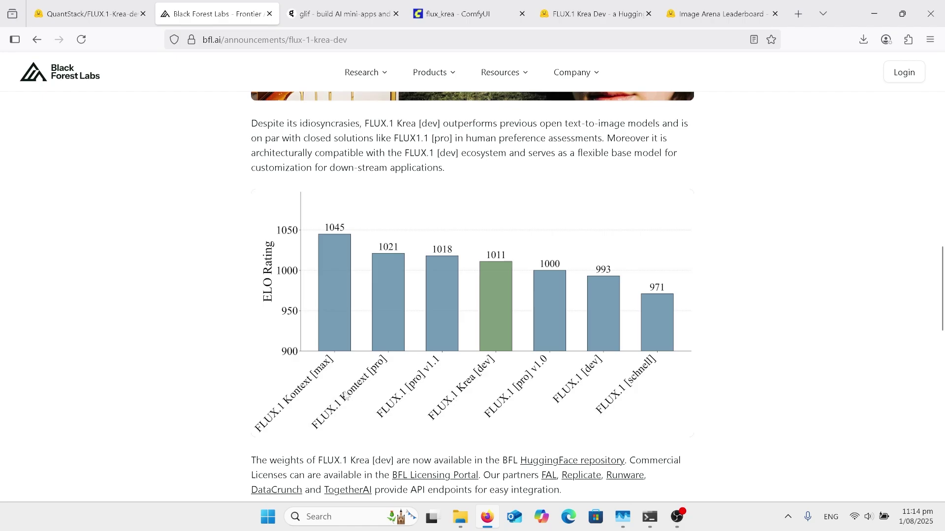
{"action": "scroll", "coordinate": [343, 371], "scroll_direction": "down", "scroll_amount": 1}
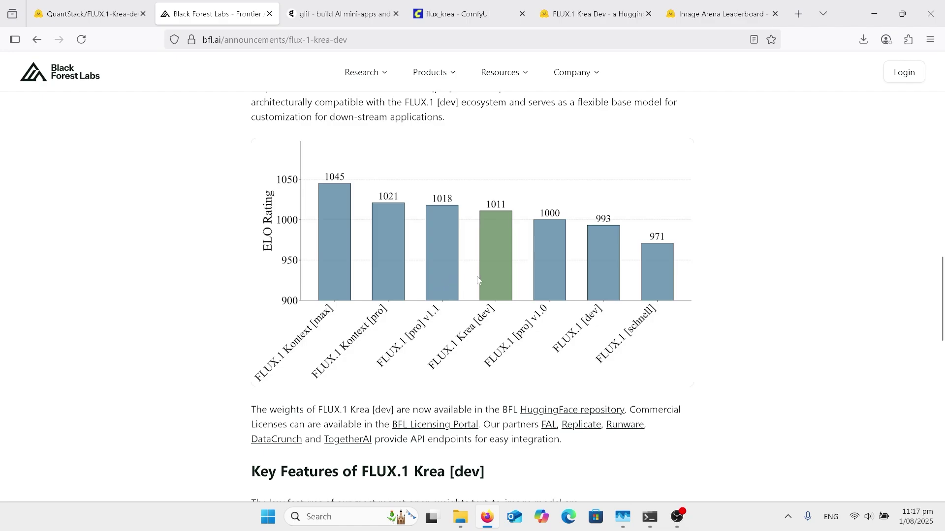
{"action": "scroll", "coordinate": [477, 280], "scroll_direction": "up", "scroll_amount": 3}
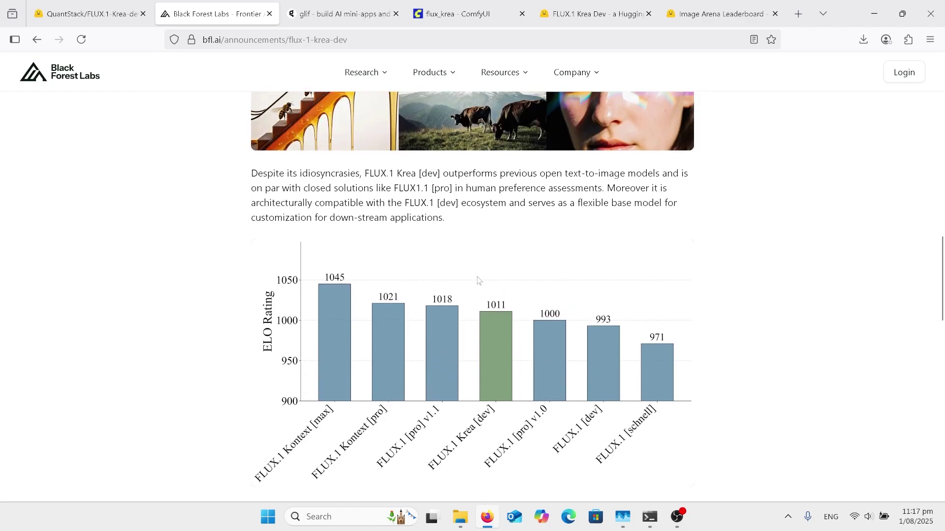
{"action": "scroll", "coordinate": [479, 281], "scroll_direction": "up", "scroll_amount": 1}
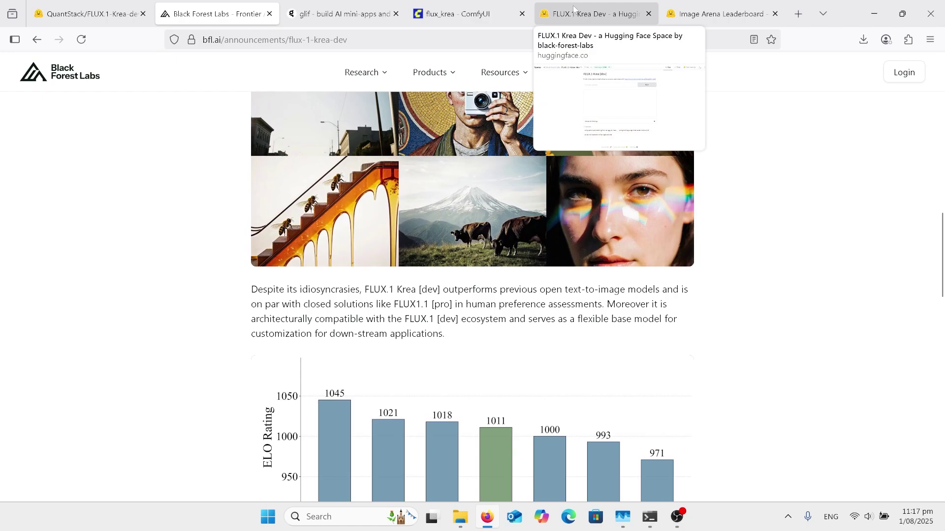
In the FLUX.1 Krea Dev Space, generate an image from the prompt 'a dog walking down stre'
{"action": "left_click", "coordinate": [574, 10]}
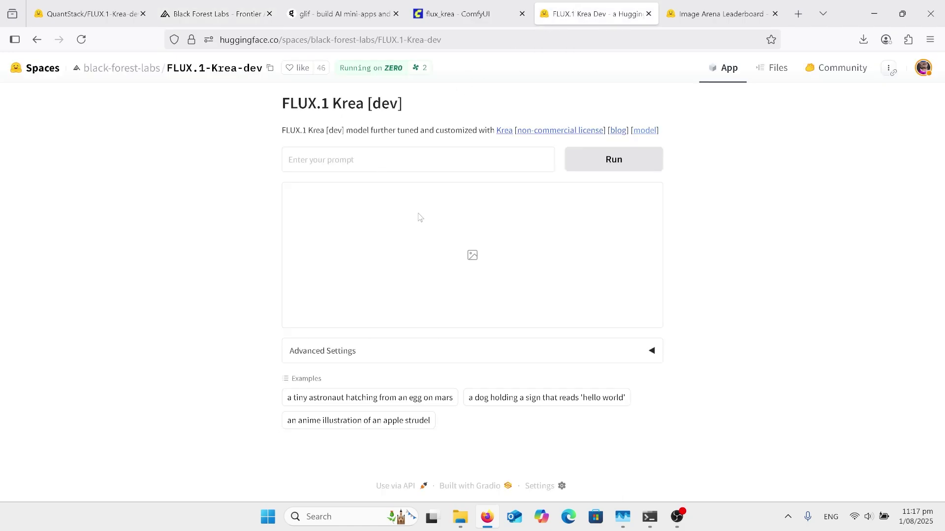
{"action": "left_click", "coordinate": [415, 154]}
{"action": "type", "text": "a dog walking down strett"}
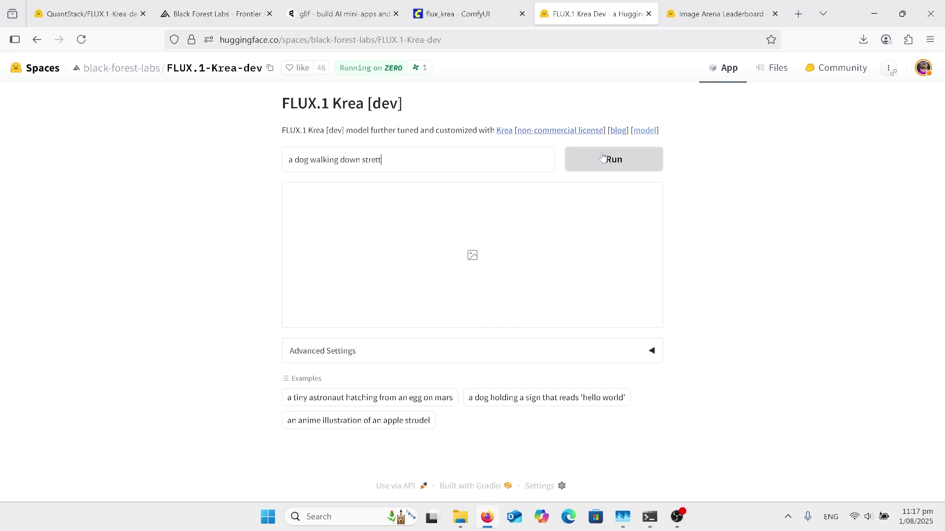
{"action": "left_click", "coordinate": [601, 158]}
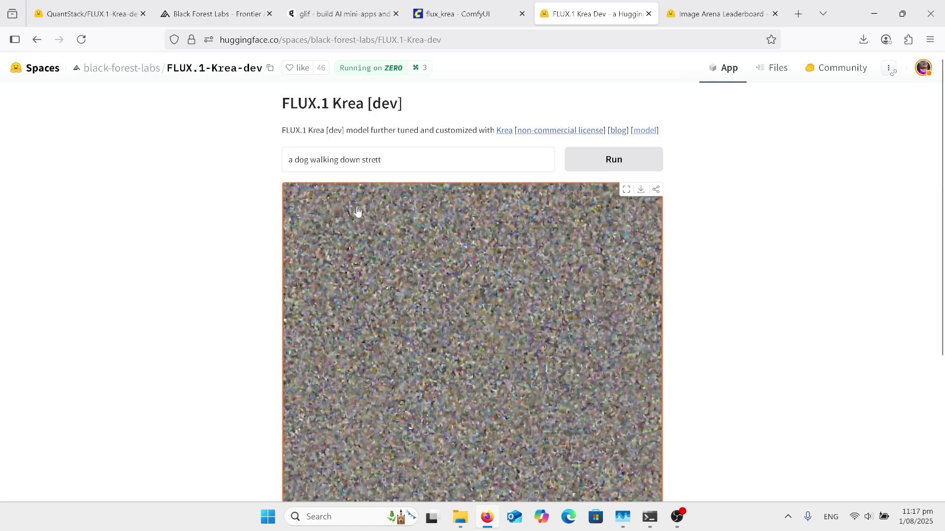
{"action": "scroll", "coordinate": [705, 238], "scroll_direction": "down", "scroll_amount": 2}
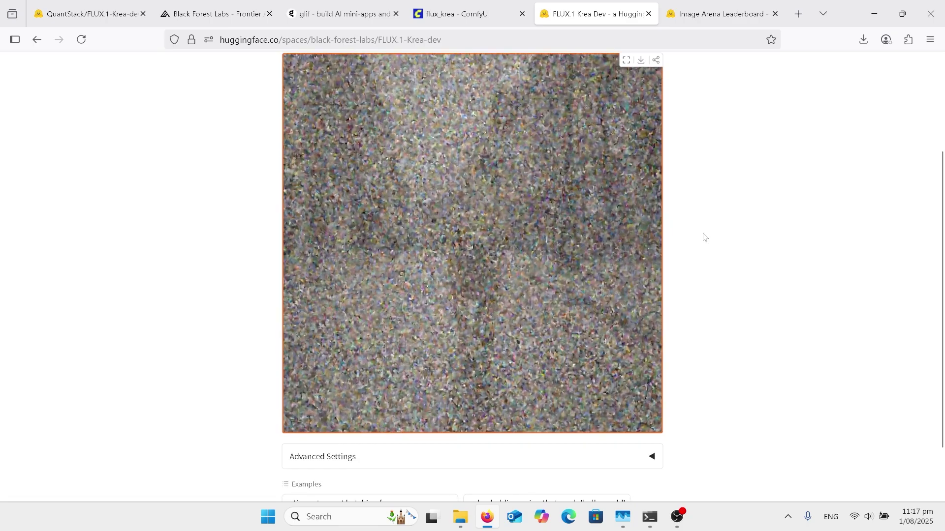
{"action": "scroll", "coordinate": [705, 237], "scroll_direction": "up", "scroll_amount": 2}
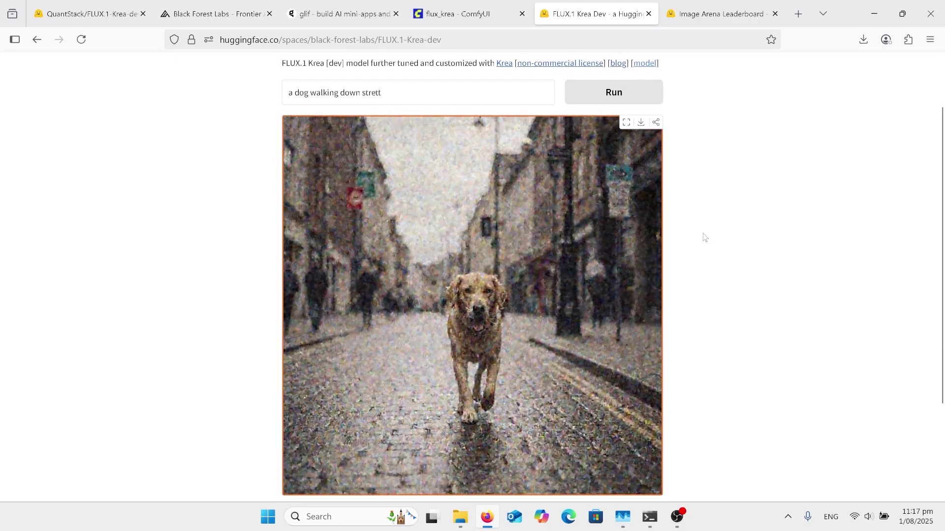
{"action": "scroll", "coordinate": [705, 237], "scroll_direction": "down", "scroll_amount": 1}
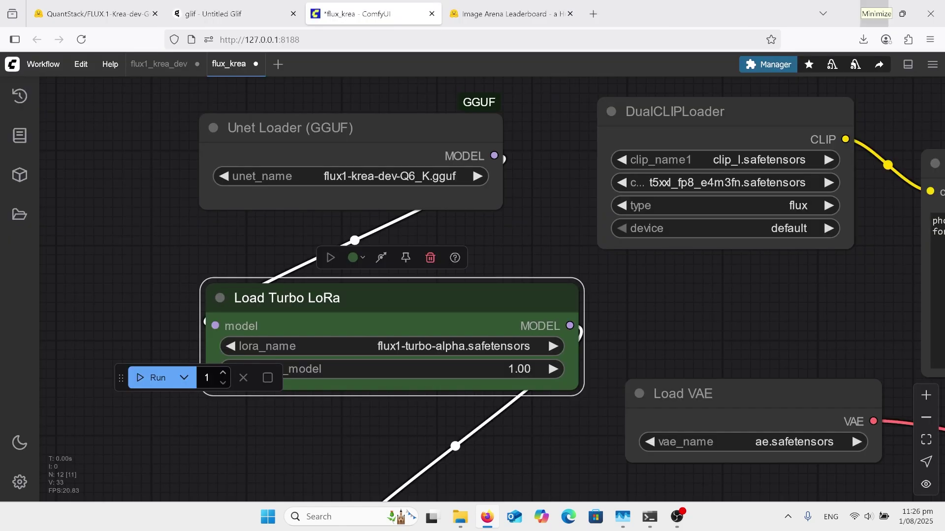
{"action": "scroll", "coordinate": [430, 105], "scroll_direction": "up", "scroll_amount": 2}
{"action": "scroll", "coordinate": [472, 290], "scroll_direction": "up", "scroll_amount": 3}
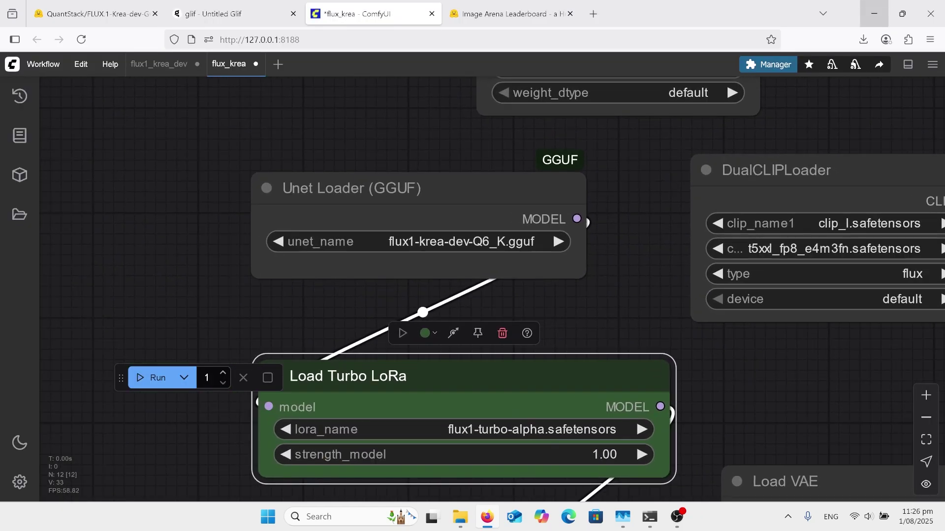
{"action": "scroll", "coordinate": [607, 290], "scroll_direction": "up", "scroll_amount": 3}
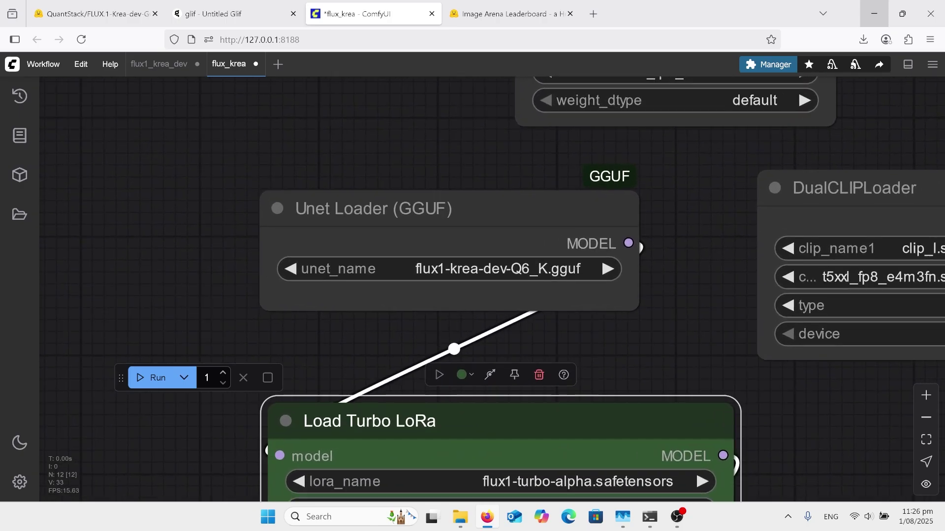
{"action": "scroll", "coordinate": [648, 177], "scroll_direction": "down", "scroll_amount": 3}
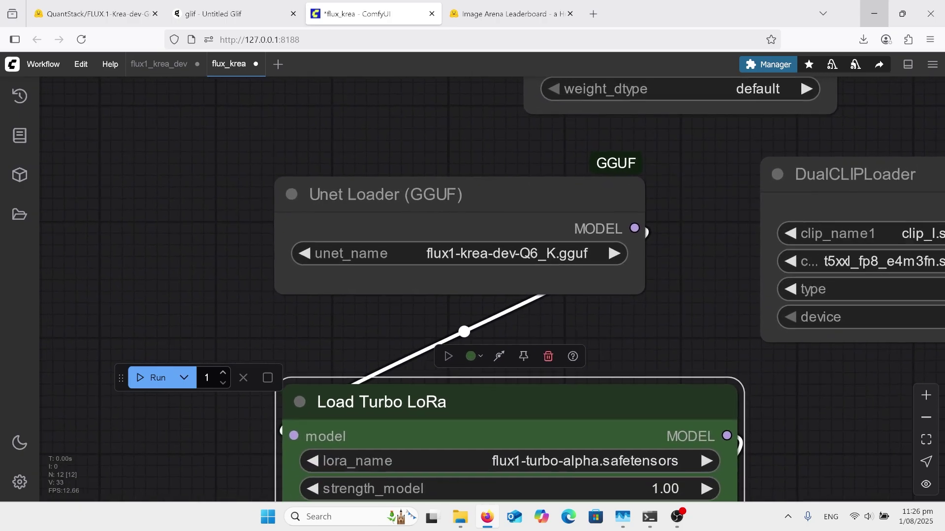
{"action": "scroll", "coordinate": [414, 138], "scroll_direction": "down", "scroll_amount": 3}
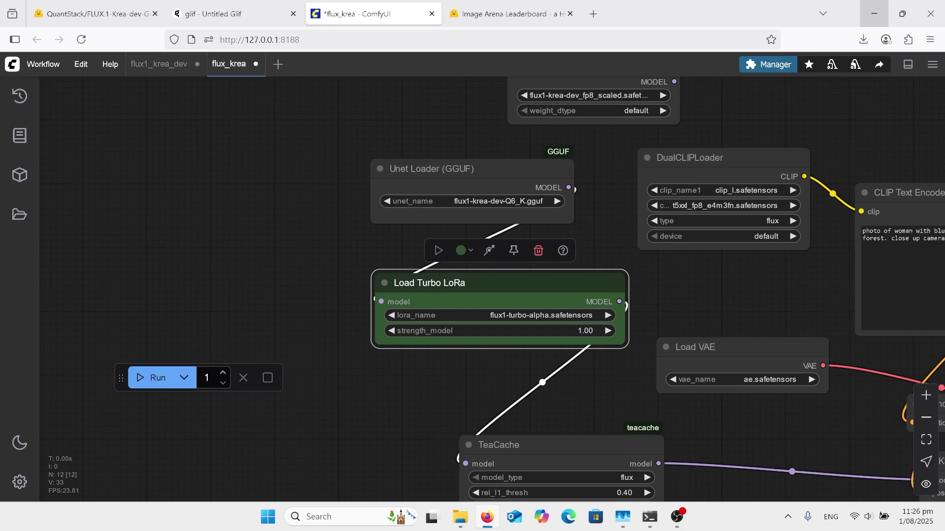
{"action": "scroll", "coordinate": [672, 456], "scroll_direction": "up", "scroll_amount": 5}
{"action": "scroll", "coordinate": [519, 78], "scroll_direction": "down", "scroll_amount": 3}
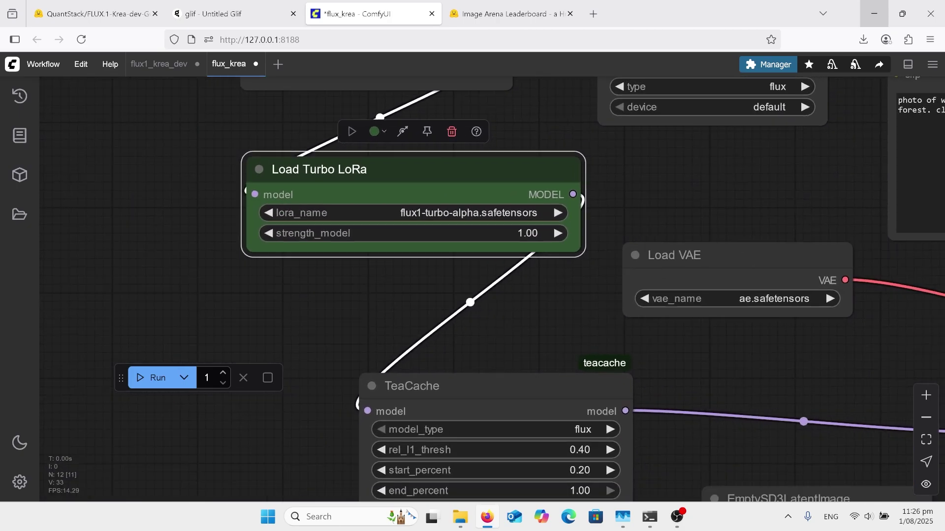
{"action": "scroll", "coordinate": [683, 323], "scroll_direction": "down", "scroll_amount": 1}
{"action": "scroll", "coordinate": [683, 322], "scroll_direction": "up", "scroll_amount": 5}
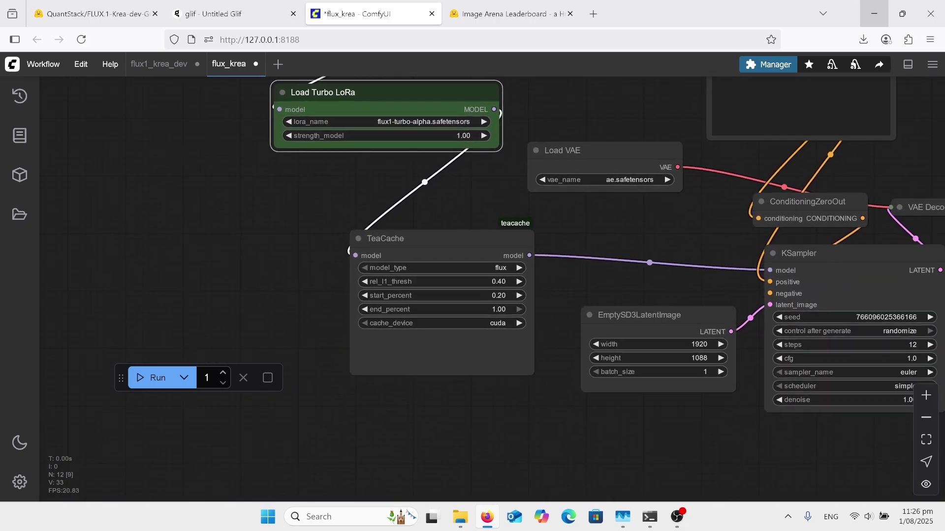
{"action": "left_click", "coordinate": [591, 283]}
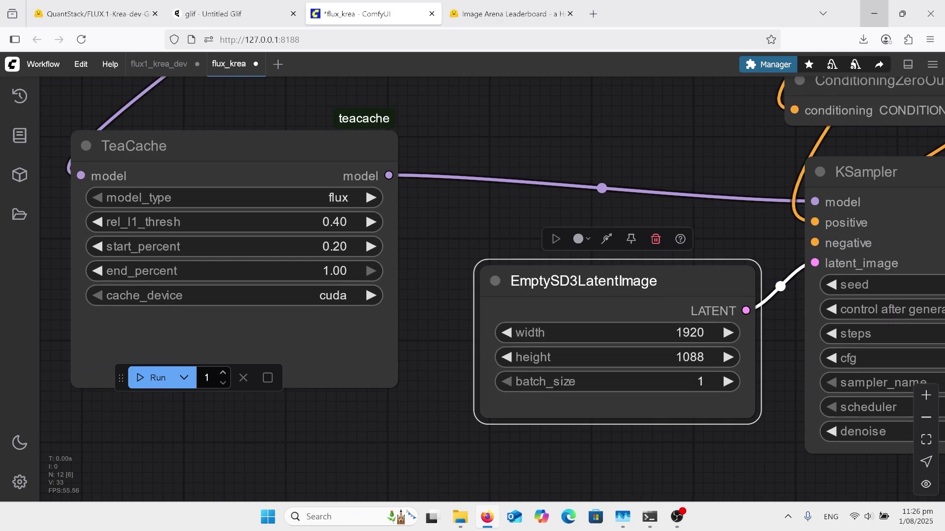
{"action": "scroll", "coordinate": [182, 253], "scroll_direction": "down", "scroll_amount": 3}
{"action": "scroll", "coordinate": [728, 364], "scroll_direction": "up", "scroll_amount": 2}
{"action": "scroll", "coordinate": [773, 123], "scroll_direction": "up", "scroll_amount": 2}
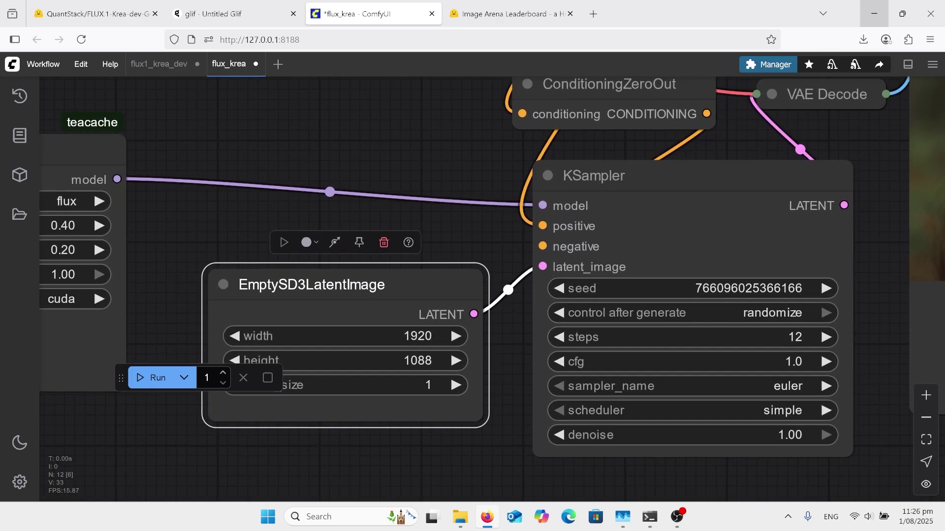
{"action": "scroll", "coordinate": [492, 273], "scroll_direction": "up", "scroll_amount": 2}
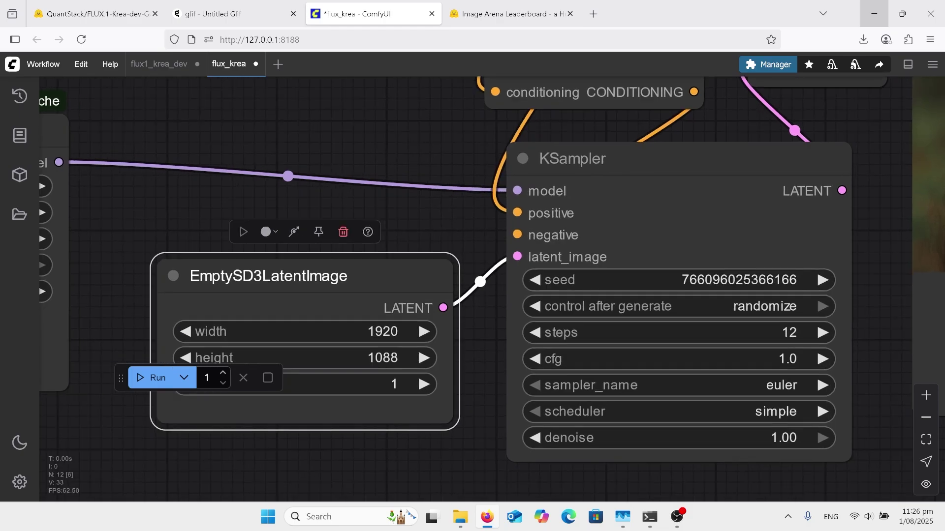
{"action": "scroll", "coordinate": [492, 273], "scroll_direction": "down", "scroll_amount": 2}
{"action": "scroll", "coordinate": [656, 349], "scroll_direction": "down", "scroll_amount": 3}
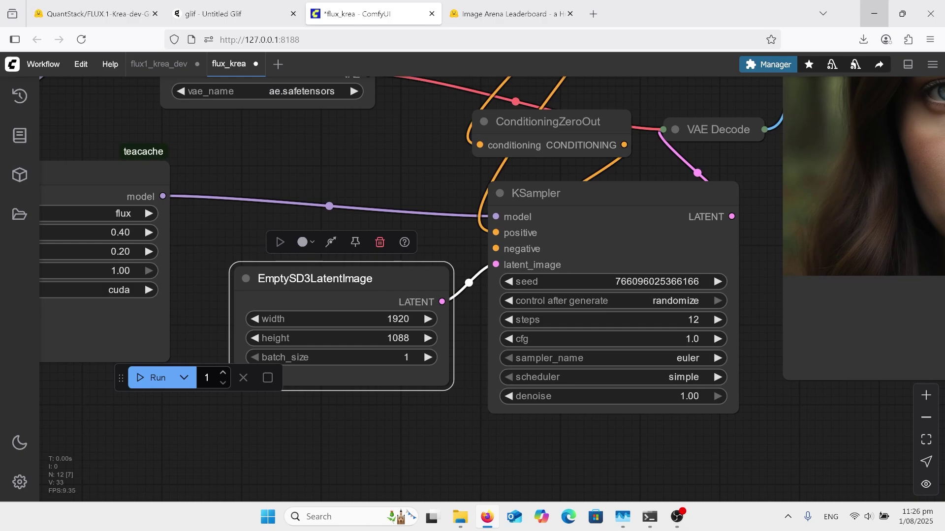
{"action": "scroll", "coordinate": [566, 295], "scroll_direction": "down", "scroll_amount": 4}
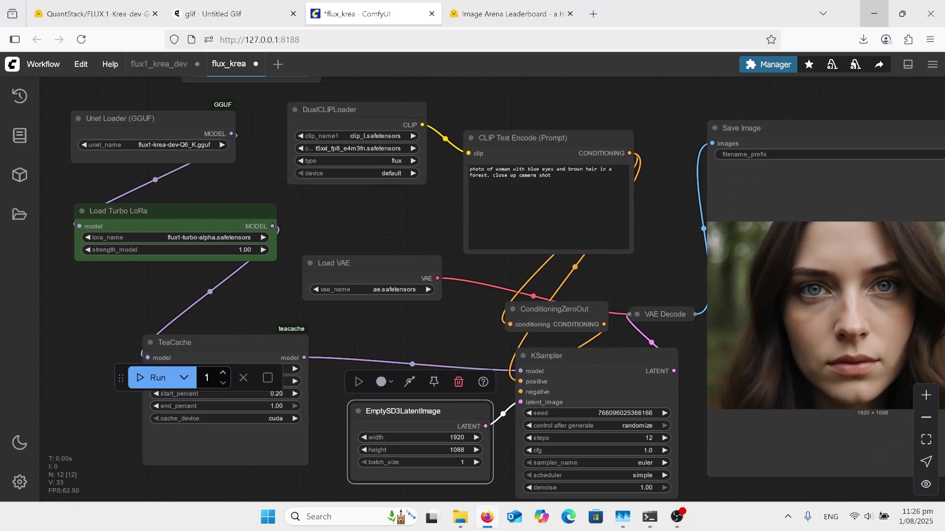
{"action": "scroll", "coordinate": [584, 118], "scroll_direction": "up", "scroll_amount": 3}
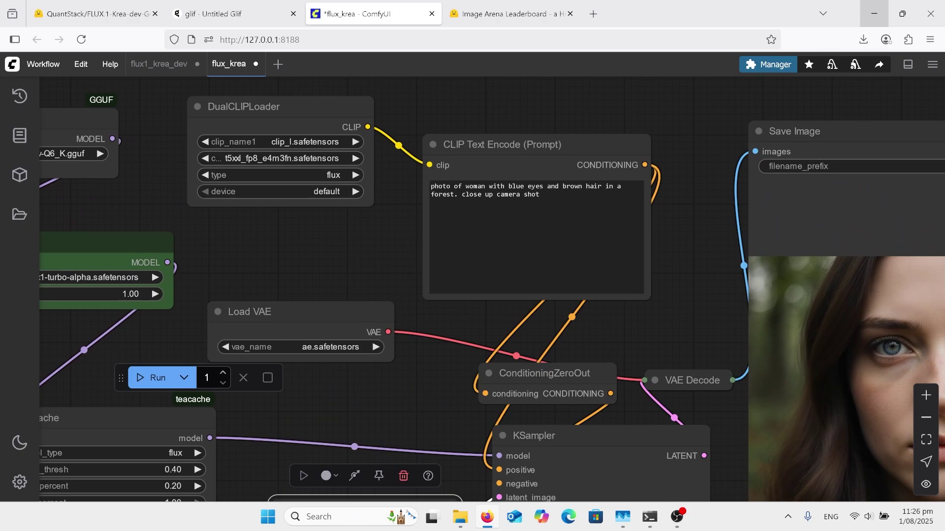
{"action": "scroll", "coordinate": [250, 117], "scroll_direction": "up", "scroll_amount": 6}
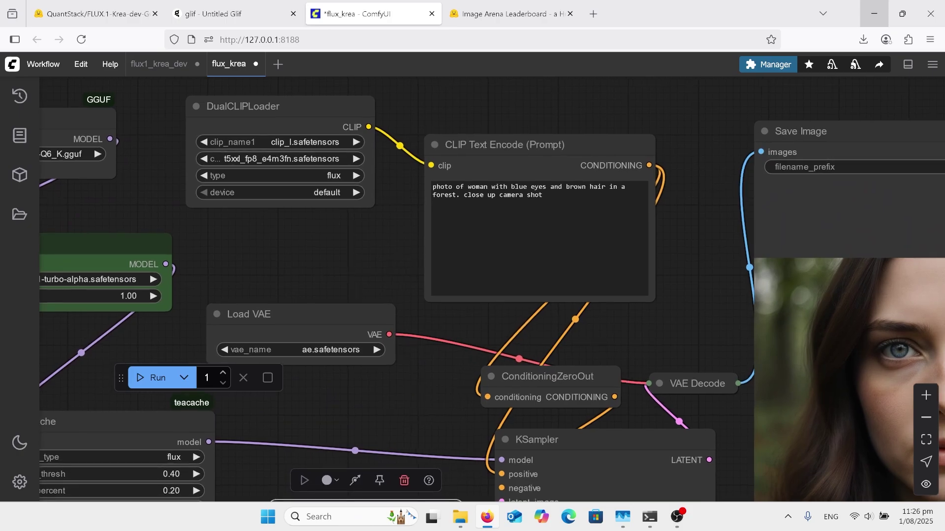
{"action": "scroll", "coordinate": [492, 290], "scroll_direction": "up", "scroll_amount": 1}
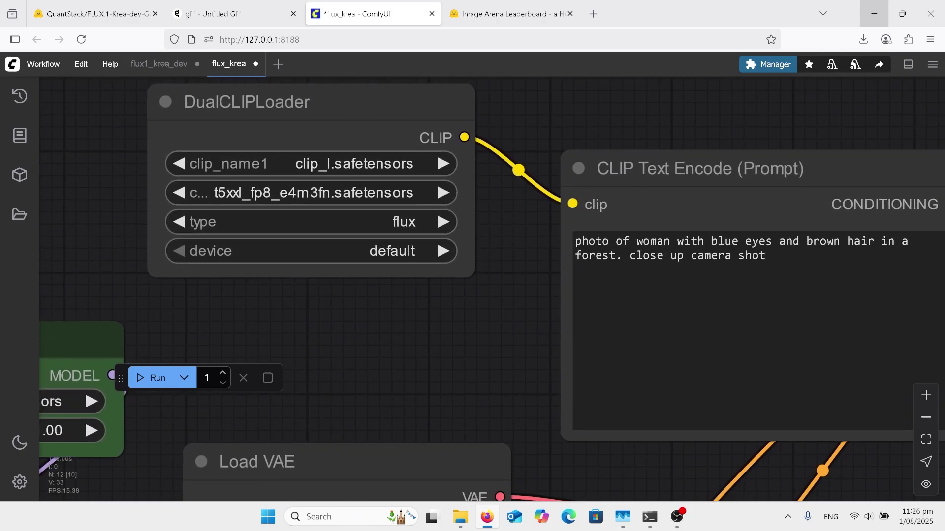
{"action": "scroll", "coordinate": [492, 290], "scroll_direction": "down", "scroll_amount": 1}
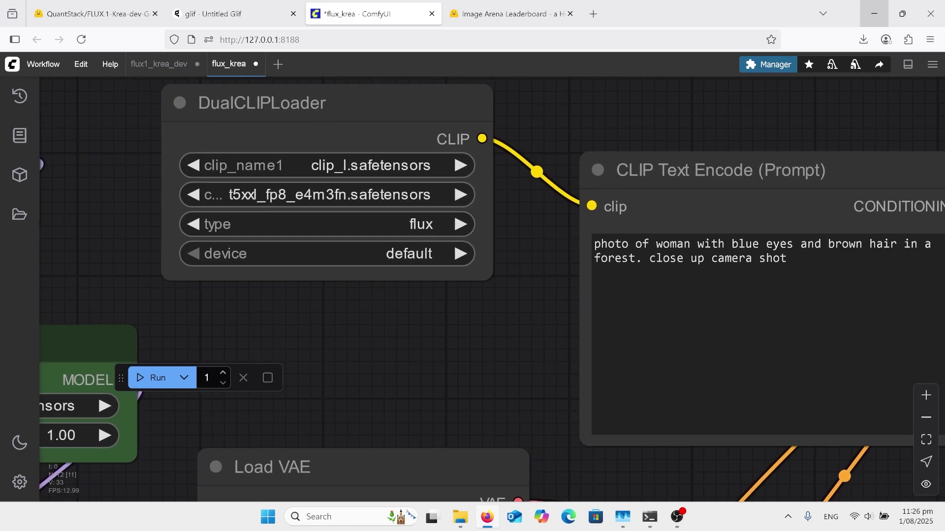
{"action": "scroll", "coordinate": [685, 164], "scroll_direction": "down", "scroll_amount": 6}
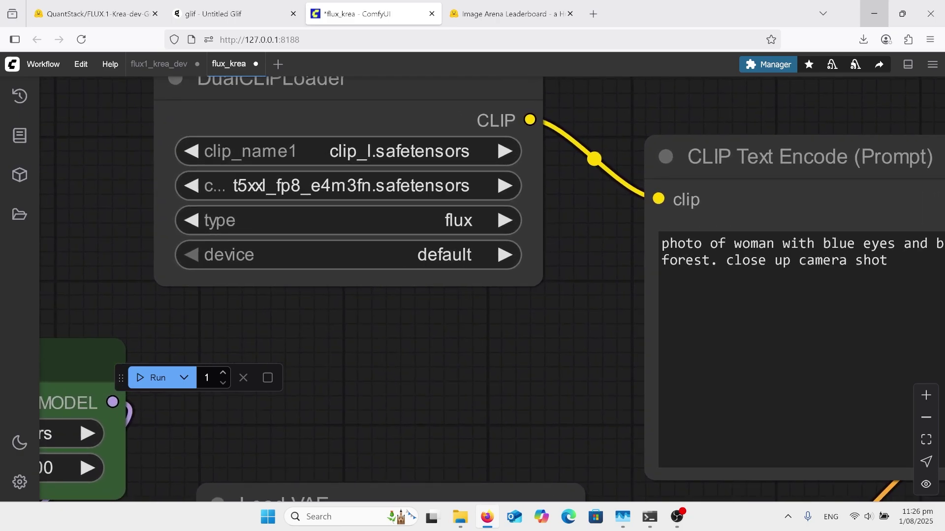
{"action": "scroll", "coordinate": [492, 345], "scroll_direction": "down", "scroll_amount": 1}
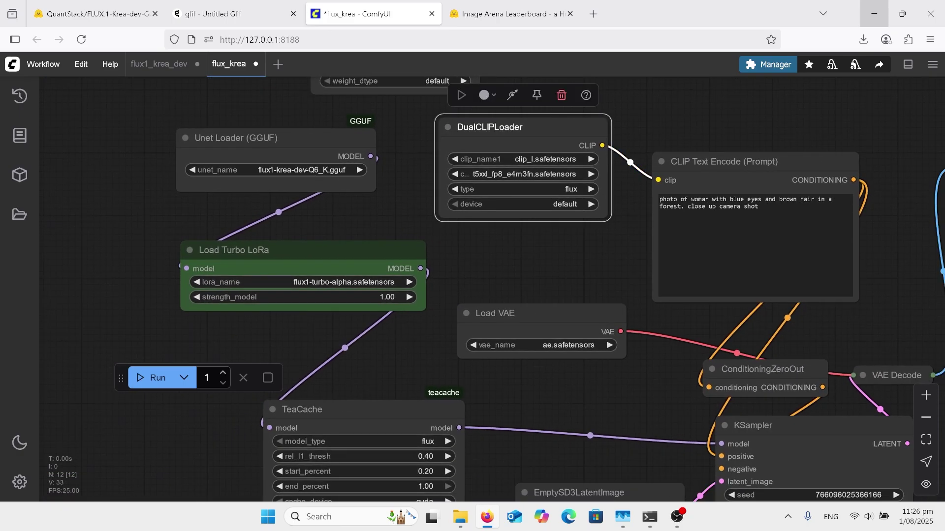
{"action": "scroll", "coordinate": [551, 344], "scroll_direction": "up", "scroll_amount": 4}
{"action": "scroll", "coordinate": [492, 290], "scroll_direction": "right", "scroll_amount": 5}
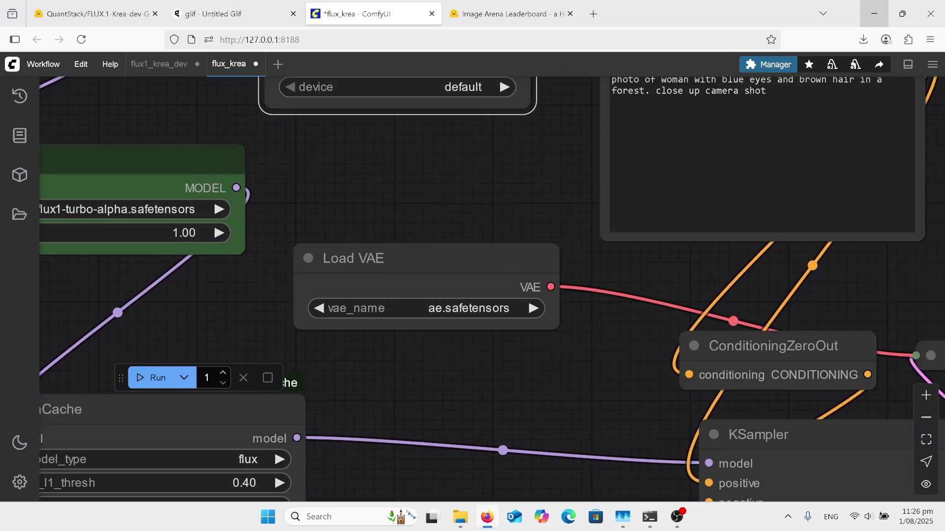
{"action": "scroll", "coordinate": [295, 305], "scroll_direction": "down", "scroll_amount": 6}
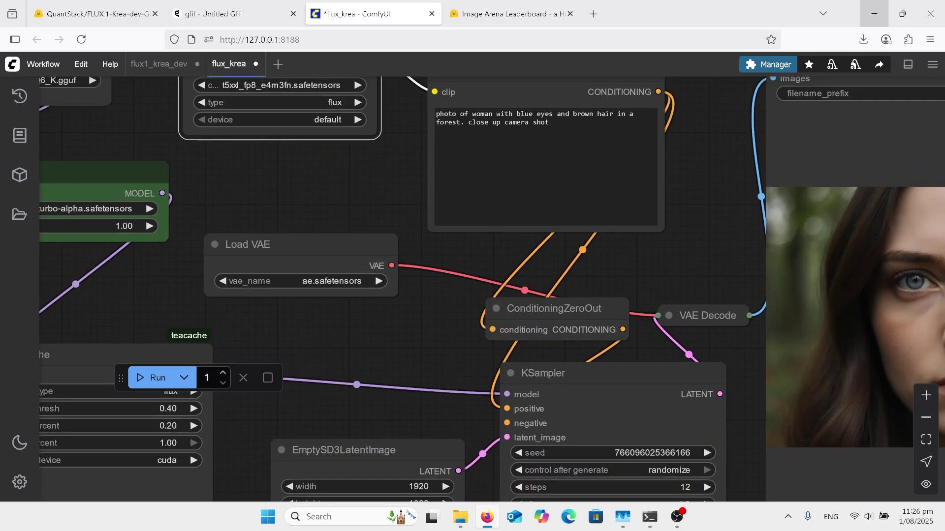
{"action": "scroll", "coordinate": [492, 295], "scroll_direction": "right", "scroll_amount": 4}
{"action": "scroll", "coordinate": [492, 295], "scroll_direction": "right", "scroll_amount": 1}
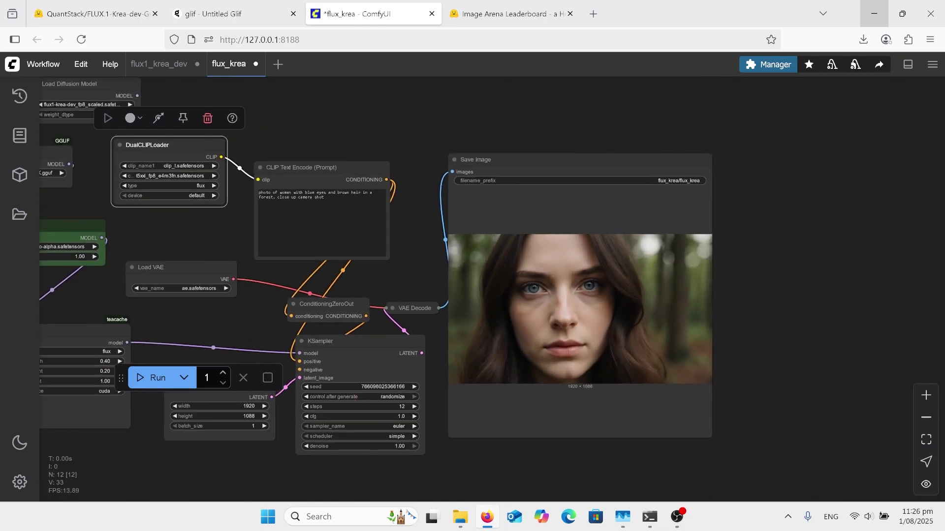
{"action": "scroll", "coordinate": [297, 204], "scroll_direction": "up", "scroll_amount": 5}
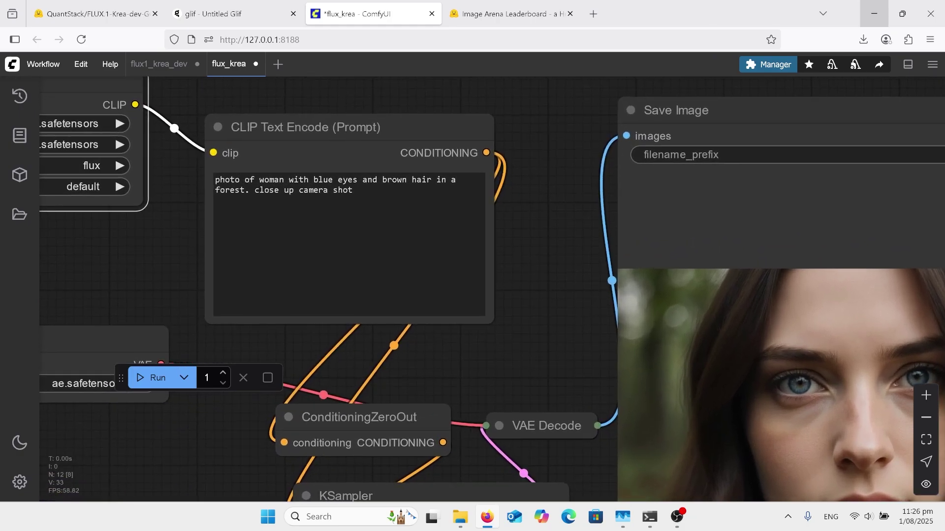
{"action": "scroll", "coordinate": [236, 302], "scroll_direction": "down", "scroll_amount": 1}
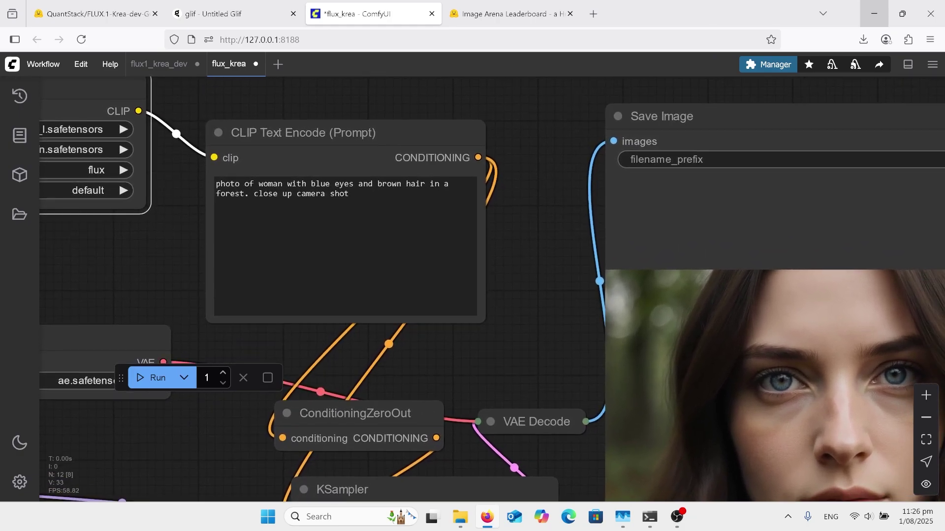
{"action": "scroll", "coordinate": [272, 309], "scroll_direction": "down", "scroll_amount": 6}
{"action": "scroll", "coordinate": [586, 305], "scroll_direction": "up", "scroll_amount": 6}
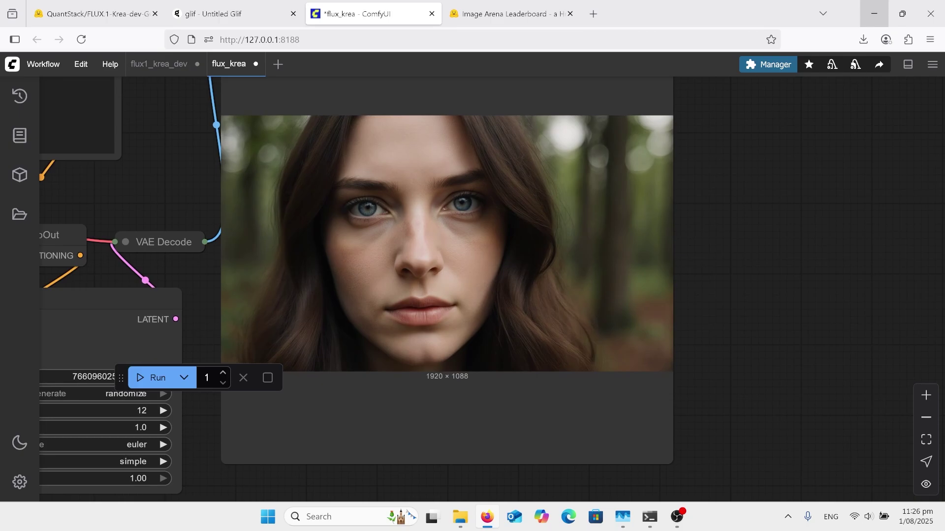
{"action": "scroll", "coordinate": [446, 291], "scroll_direction": "right", "scroll_amount": 3}
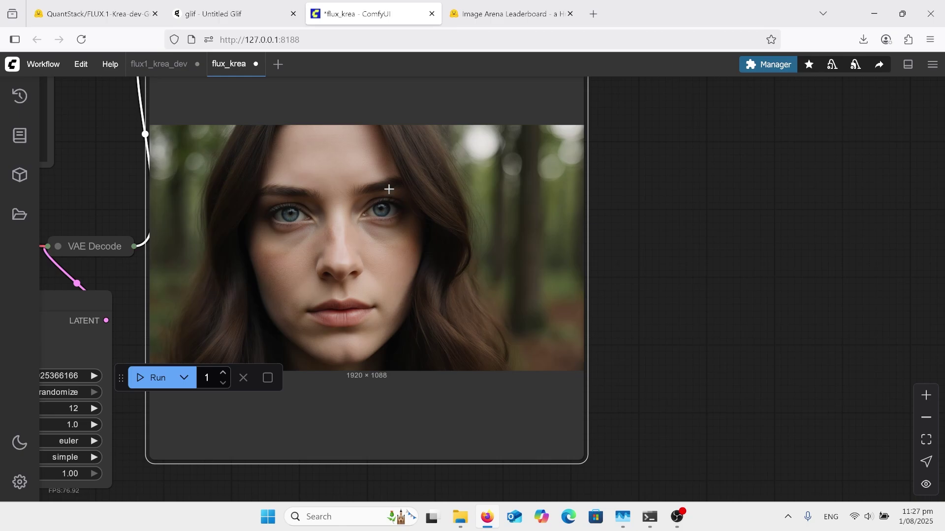
Scroll the Text-to-Image Leaderboard, with Seedream 3.0 first at 1,166 Elo and GPT-4o second
{"action": "left_click", "coordinate": [481, 22]}
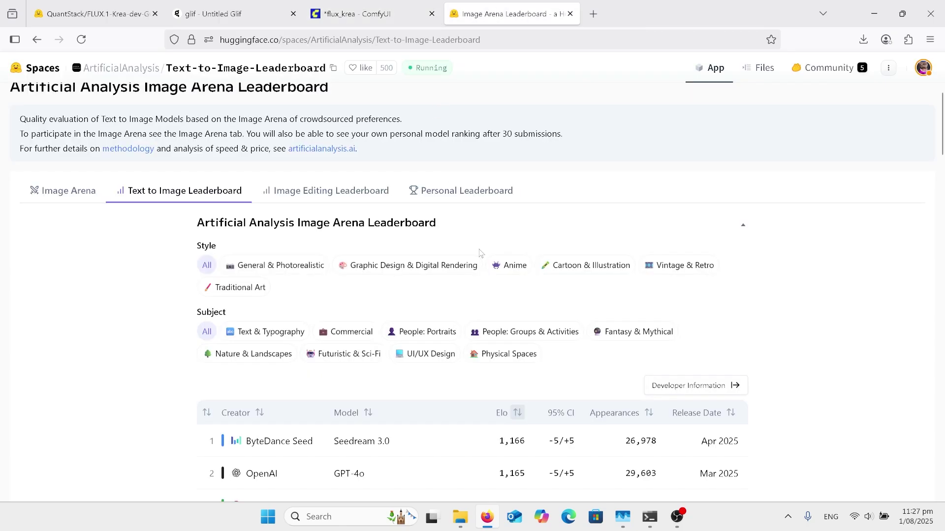
{"action": "scroll", "coordinate": [480, 253], "scroll_direction": "down", "scroll_amount": 3}
{"action": "scroll", "coordinate": [479, 253], "scroll_direction": "down", "scroll_amount": 2}
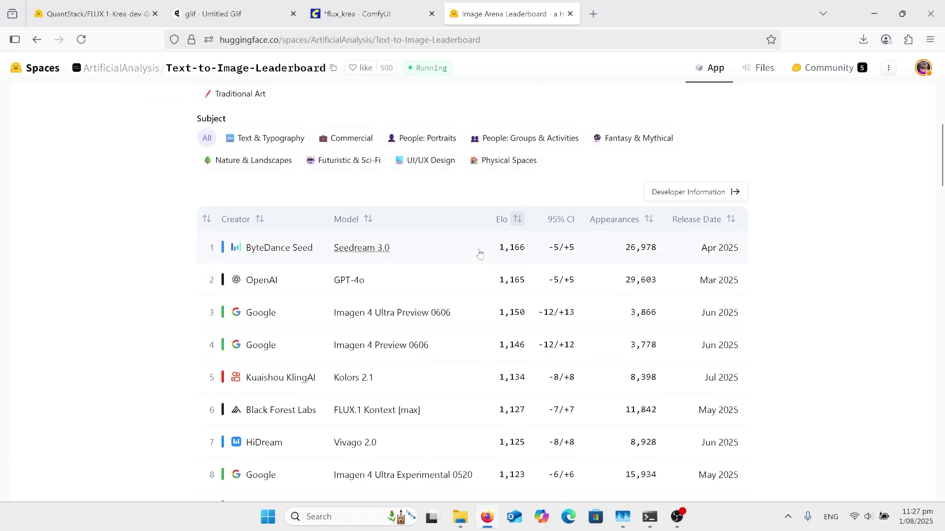
{"action": "scroll", "coordinate": [480, 253], "scroll_direction": "down", "scroll_amount": 1}
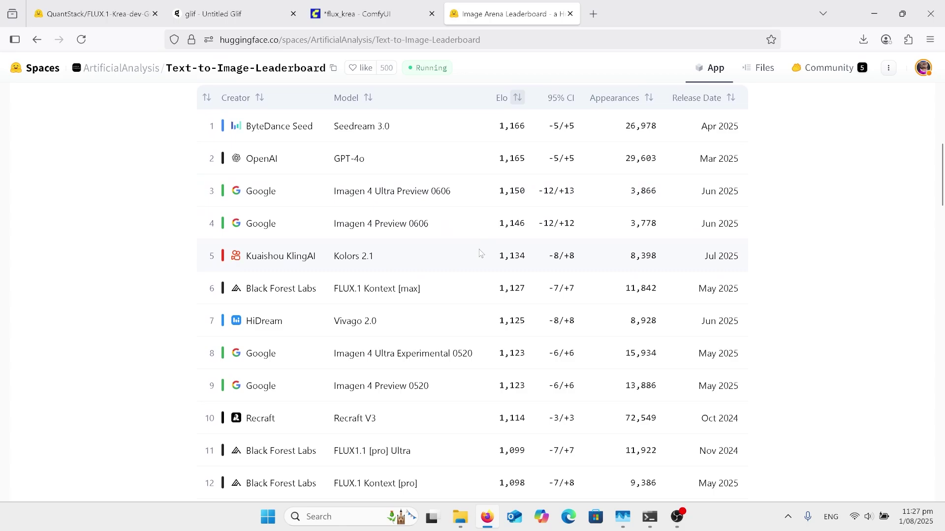
{"action": "scroll", "coordinate": [480, 254], "scroll_direction": "down", "scroll_amount": 1}
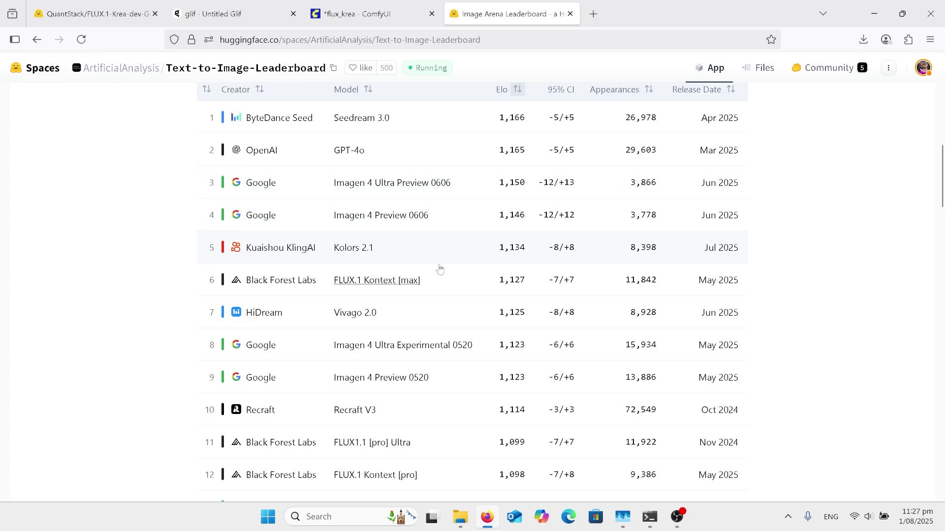
{"action": "scroll", "coordinate": [432, 322], "scroll_direction": "down", "scroll_amount": 3}
{"action": "scroll", "coordinate": [431, 322], "scroll_direction": "down", "scroll_amount": 2}
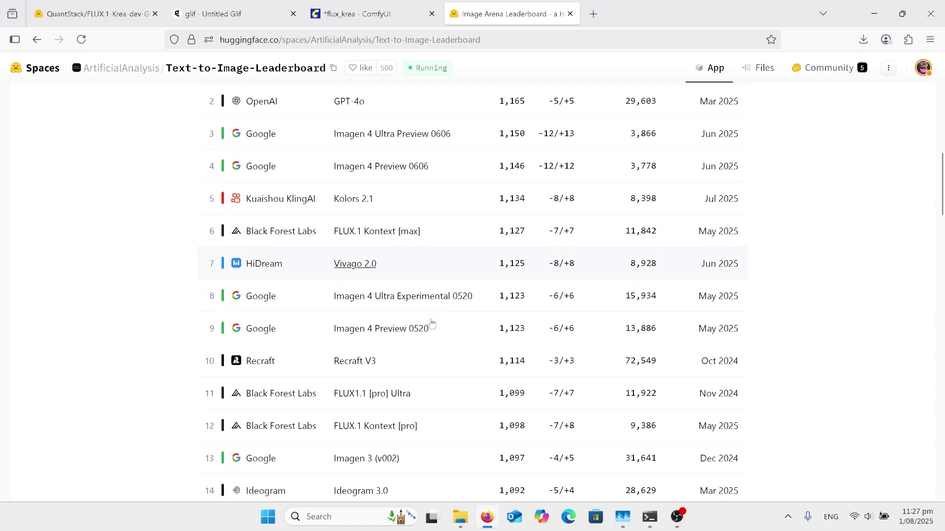
{"action": "scroll", "coordinate": [431, 323], "scroll_direction": "down", "scroll_amount": 1}
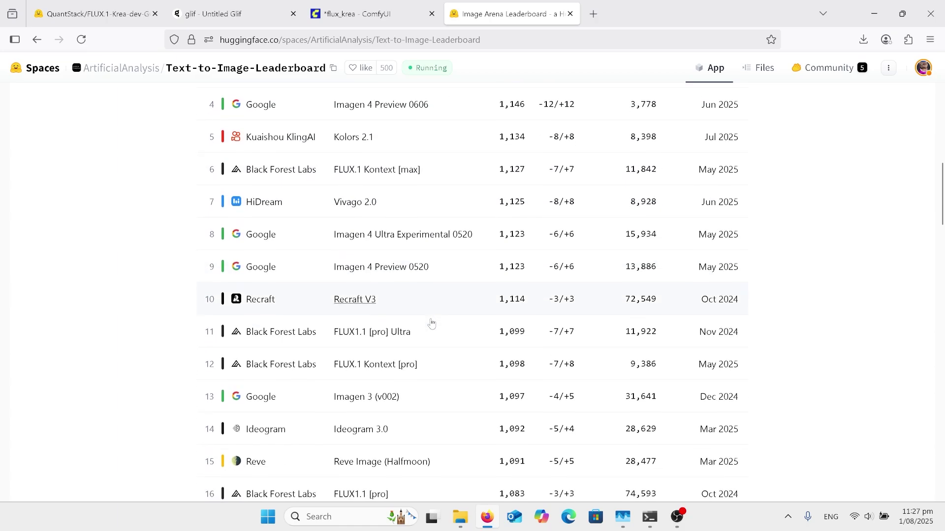
{"action": "scroll", "coordinate": [435, 294], "scroll_direction": "down", "scroll_amount": 3}
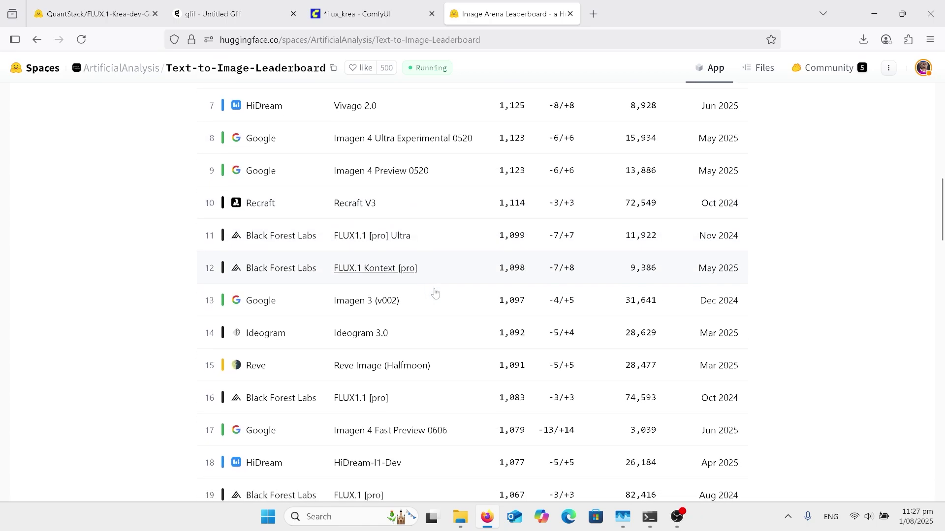
{"action": "scroll", "coordinate": [435, 294], "scroll_direction": "down", "scroll_amount": 2}
{"action": "scroll", "coordinate": [435, 294], "scroll_direction": "down", "scroll_amount": 3}
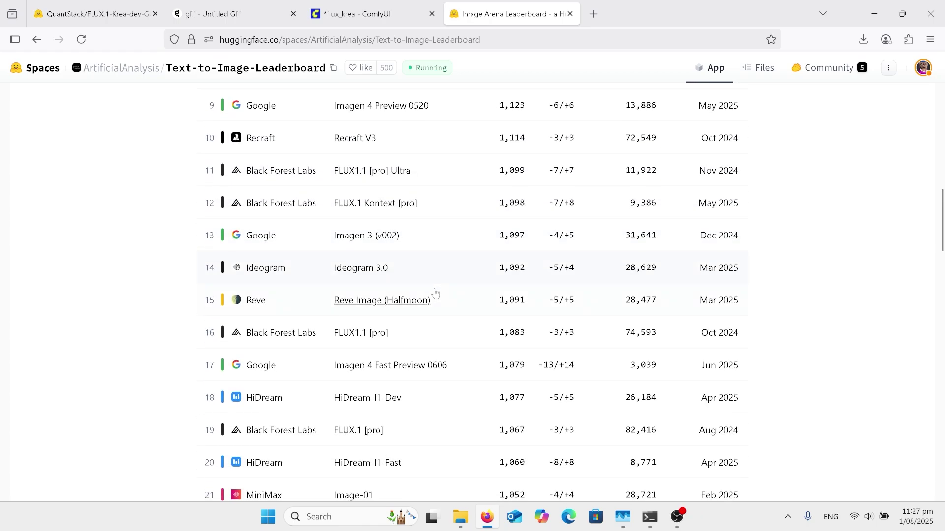
{"action": "scroll", "coordinate": [435, 294], "scroll_direction": "down", "scroll_amount": 3}
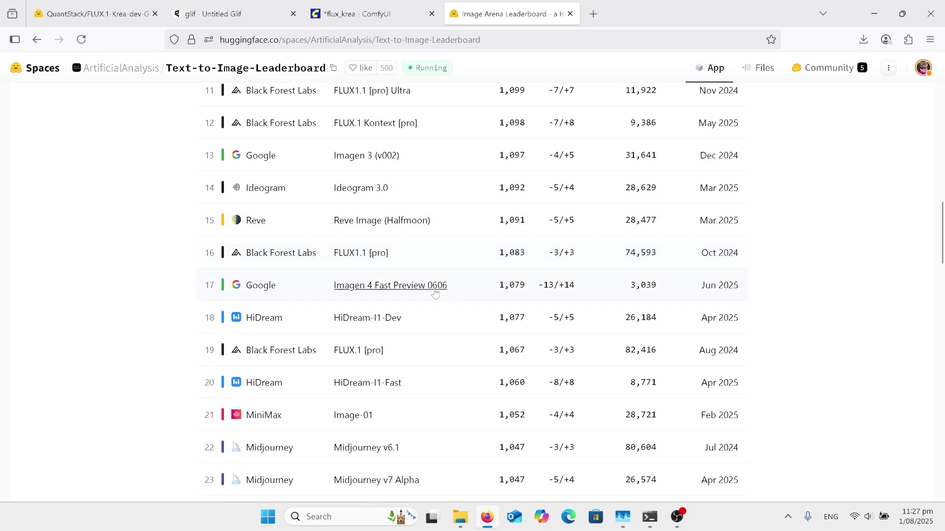
{"action": "scroll", "coordinate": [435, 294], "scroll_direction": "up", "scroll_amount": 13}
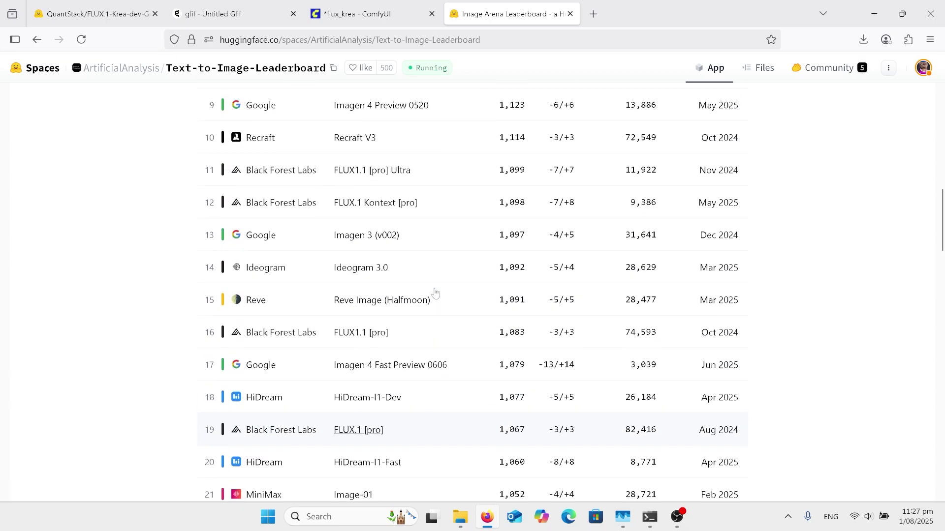
{"action": "scroll", "coordinate": [435, 294], "scroll_direction": "up", "scroll_amount": 3}
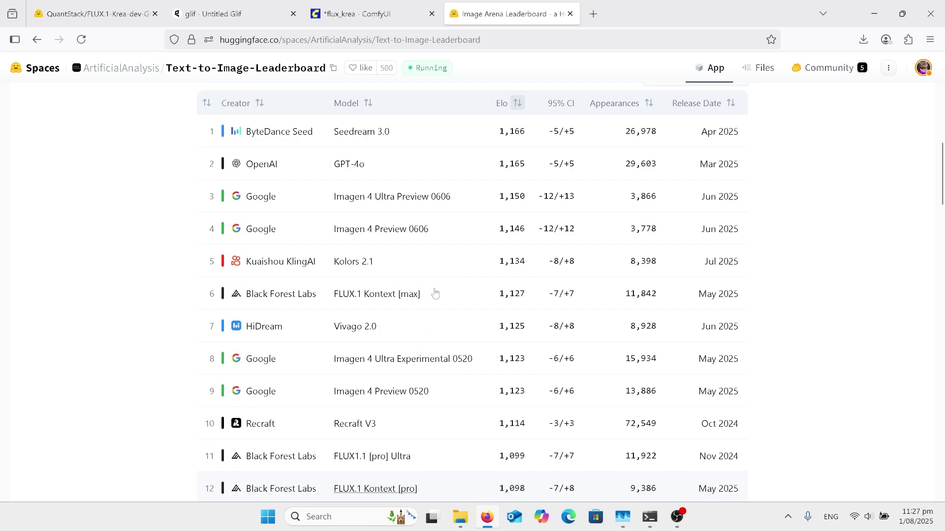
Open fluxkrea.webp from the gg folder in Photos and zoom in to inspect it
{"action": "left_click", "coordinate": [460, 517]}
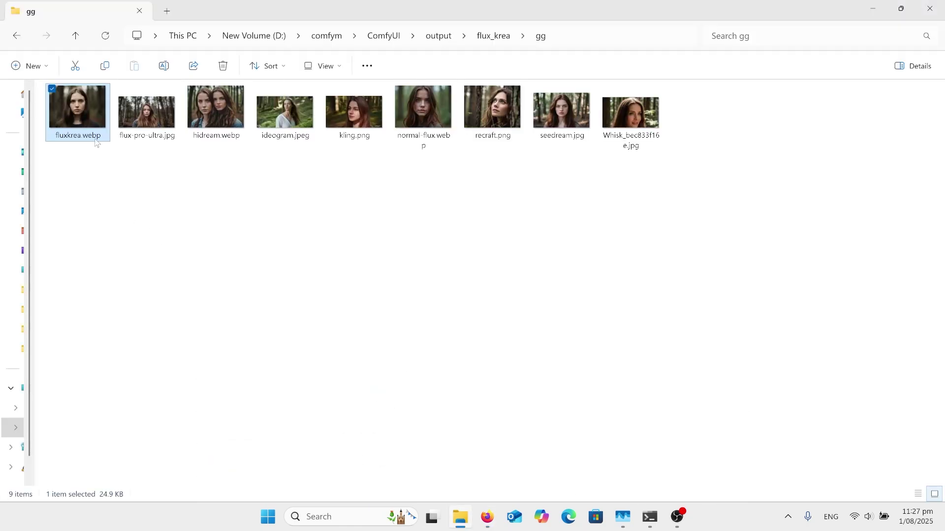
{"action": "double_click", "coordinate": [90, 99]}
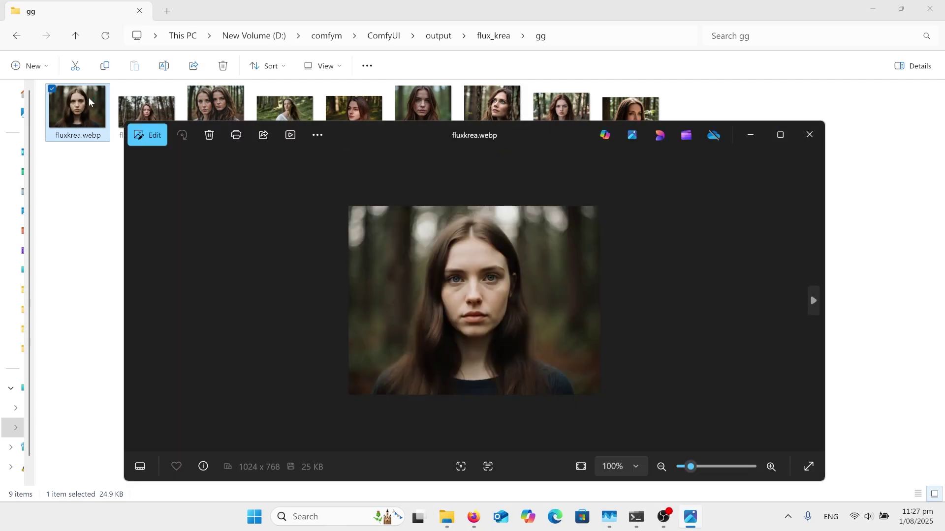
{"action": "scroll", "coordinate": [473, 300], "scroll_direction": "up", "scroll_amount": 5}
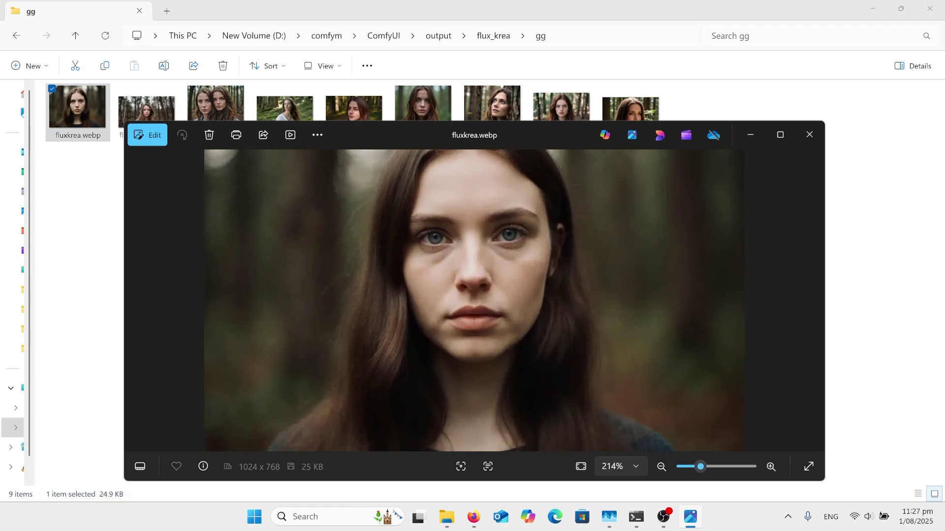
{"action": "scroll", "coordinate": [474, 300], "scroll_direction": "down", "scroll_amount": 3}
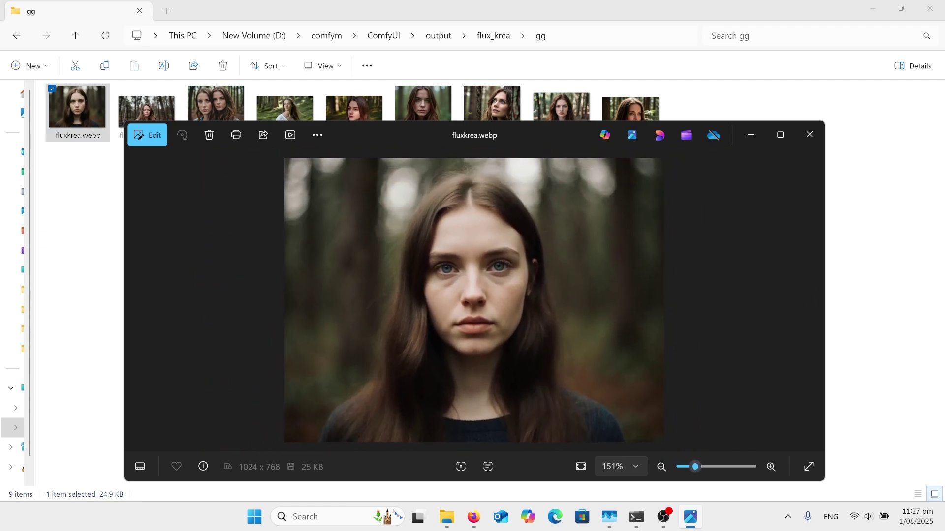
{"action": "scroll", "coordinate": [473, 301], "scroll_direction": "down", "scroll_amount": 1}
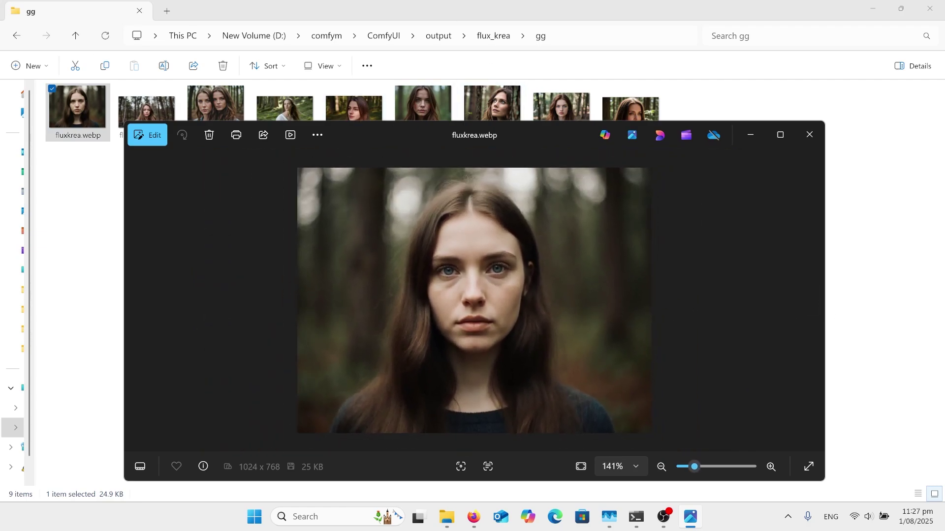
{"action": "scroll", "coordinate": [474, 300], "scroll_direction": "down", "scroll_amount": 4}
{"action": "scroll", "coordinate": [474, 301], "scroll_direction": "up", "scroll_amount": 3}
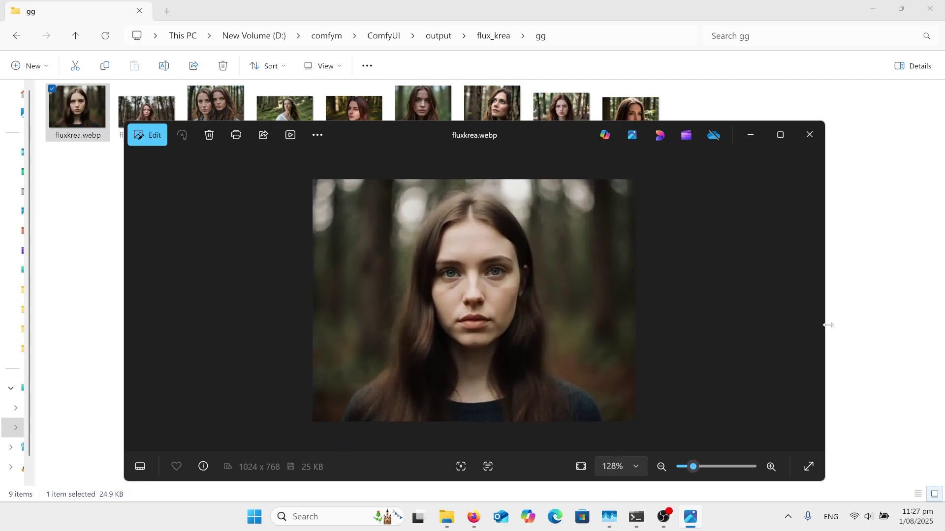
Go to flux-pro-ultra.jpg, zoom in on the face, then zoom back out
{"action": "key", "text": "Right"}
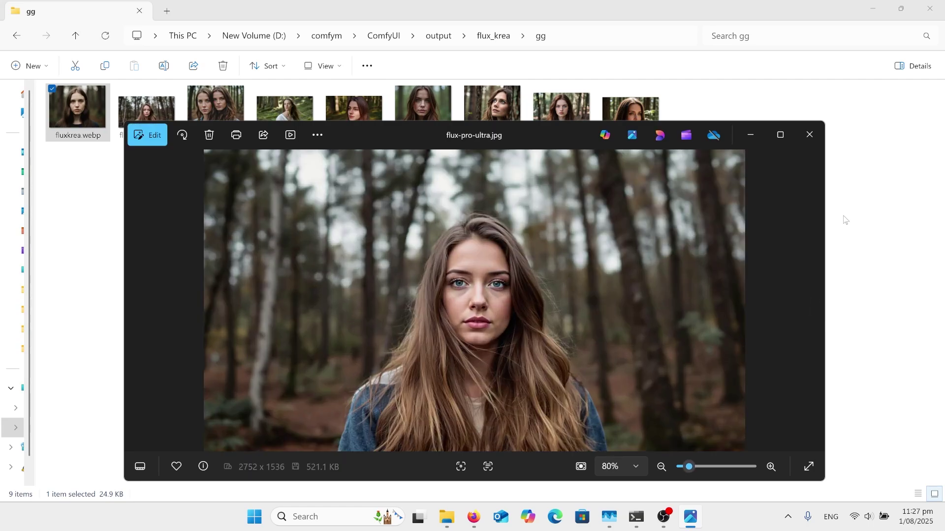
{"action": "key", "text": "ctrl+plus"}
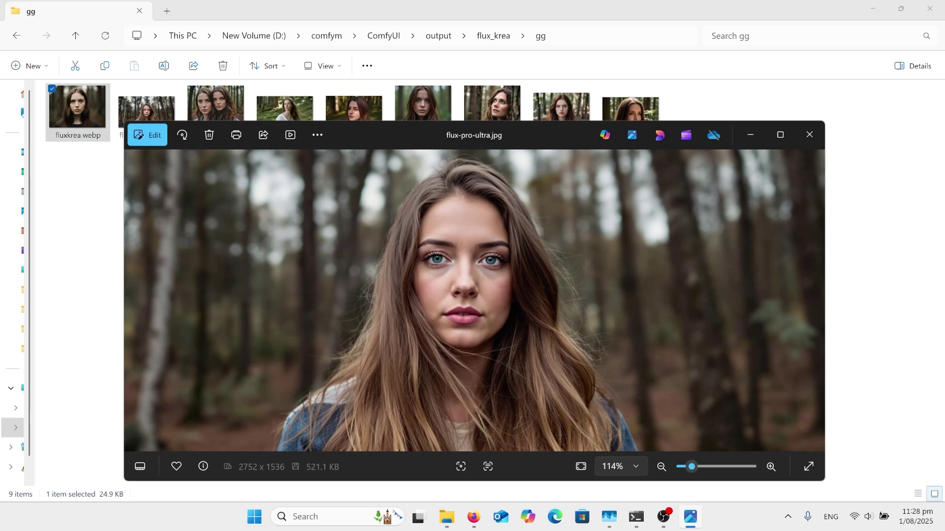
{"action": "key", "text": "ctrl+minus"}
{"action": "key", "text": "ctrl+plus"}
{"action": "key", "text": "ctrl+plus"}
{"action": "key", "text": "ctrl+plus"}
{"action": "key", "text": "ctrl+plus"}
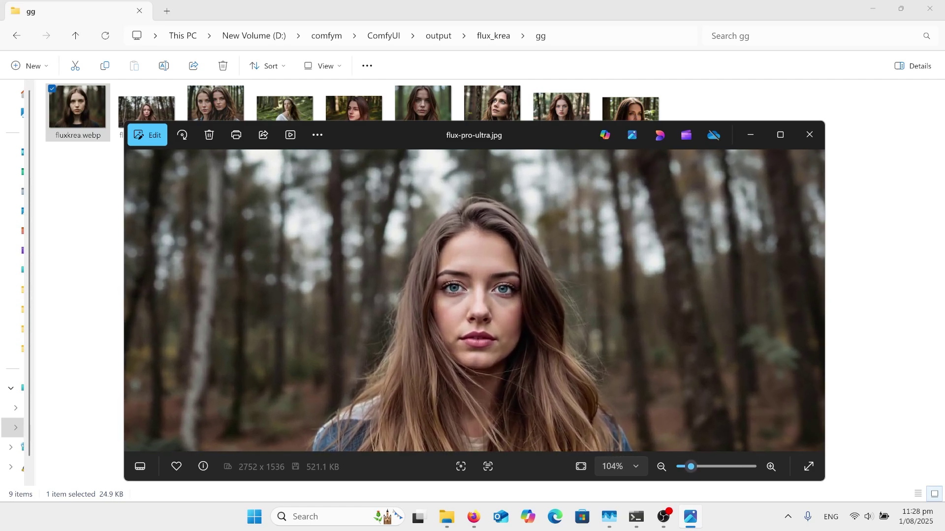
{"action": "key", "text": "ctrl+plus"}
{"action": "key", "text": "ctrl+plus"}
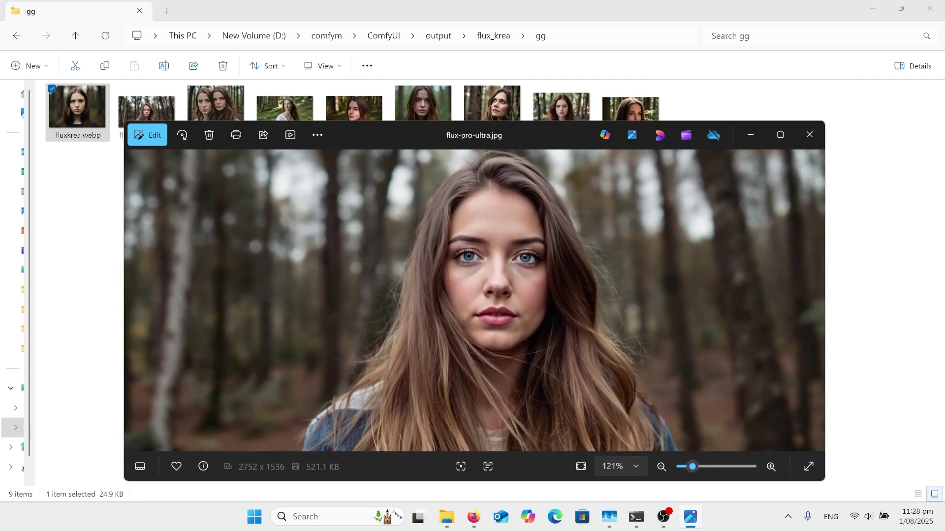
{"action": "key", "text": "ctrl+minus"}
{"action": "key", "text": "ctrl+minus"}
{"action": "key", "text": "ctrl+minus"}
{"action": "key", "text": "ctrl+minus"}
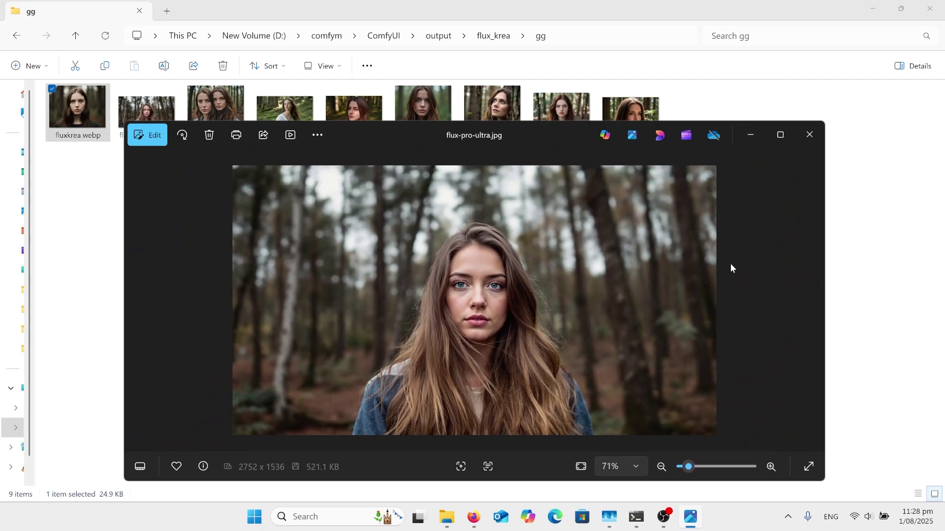
Go to hidream.webp and zoom in on the two women's faces, then back to about 125%
{"action": "key", "text": "Right"}
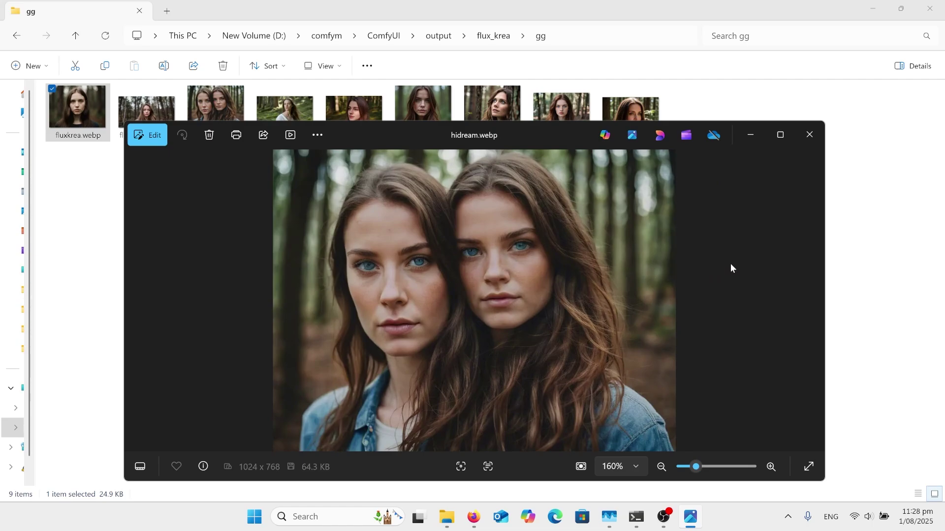
{"action": "key", "text": "ctrl+plus"}
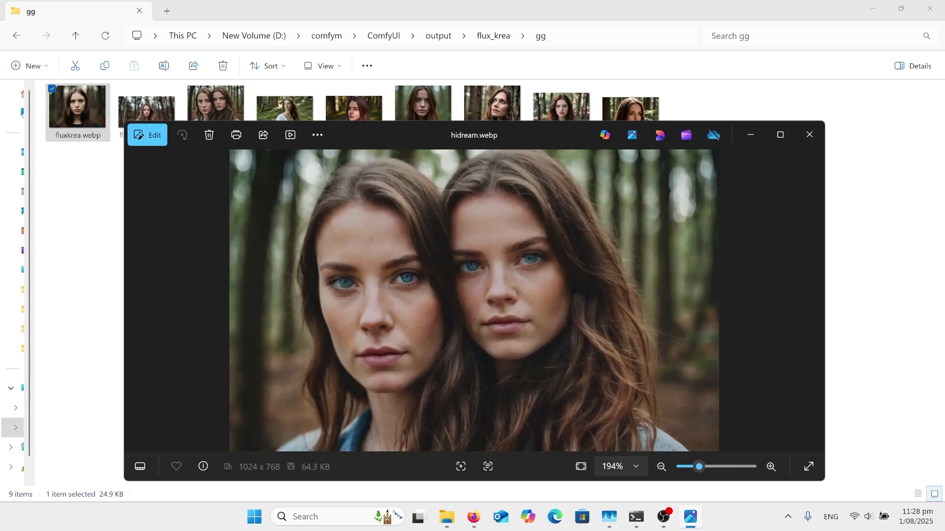
{"action": "key", "text": "ctrl+minus"}
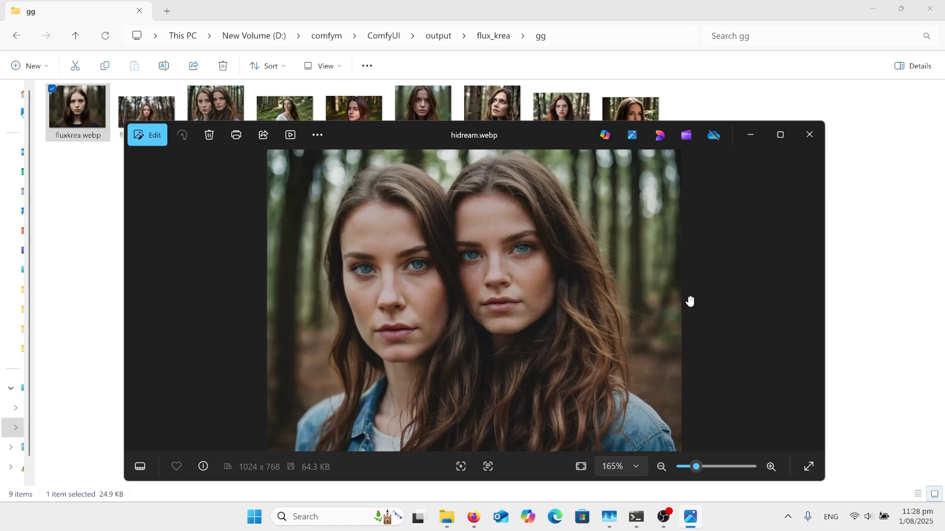
{"action": "scroll", "coordinate": [689, 301], "scroll_direction": "down", "scroll_amount": 2}
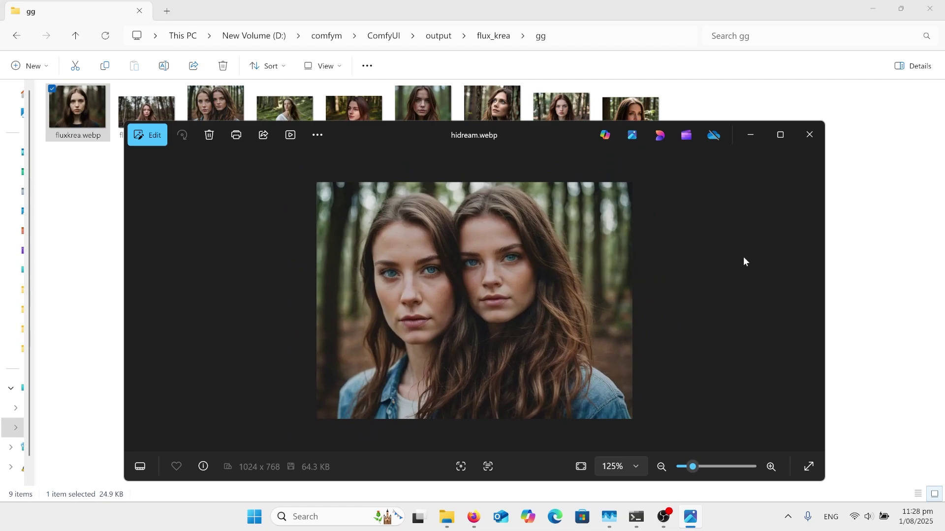
Go to ideogram.jpeg and zoom in and out to check its detail
{"action": "key", "text": "Right"}
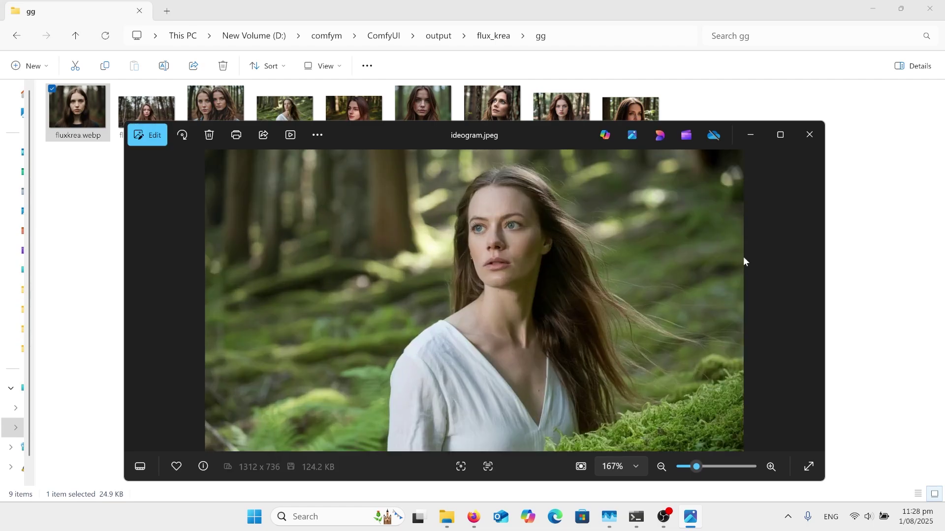
{"action": "scroll", "coordinate": [743, 258], "scroll_direction": "up", "scroll_amount": 3}
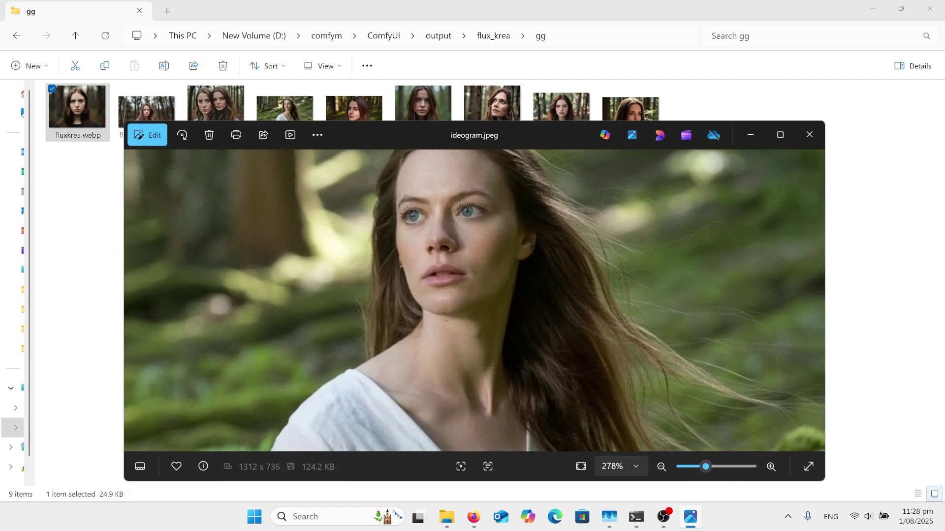
{"action": "scroll", "coordinate": [474, 300], "scroll_direction": "down", "scroll_amount": 2}
{"action": "scroll", "coordinate": [474, 300], "scroll_direction": "down", "scroll_amount": 3}
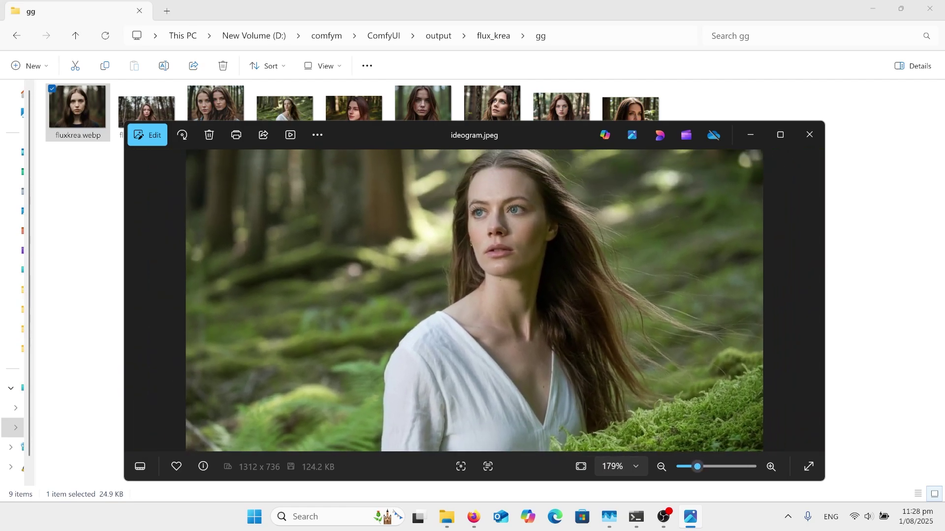
Go to the 2720 x 1536 kling.png portrait and zoom in and out to check its detail
{"action": "key", "text": "Right"}
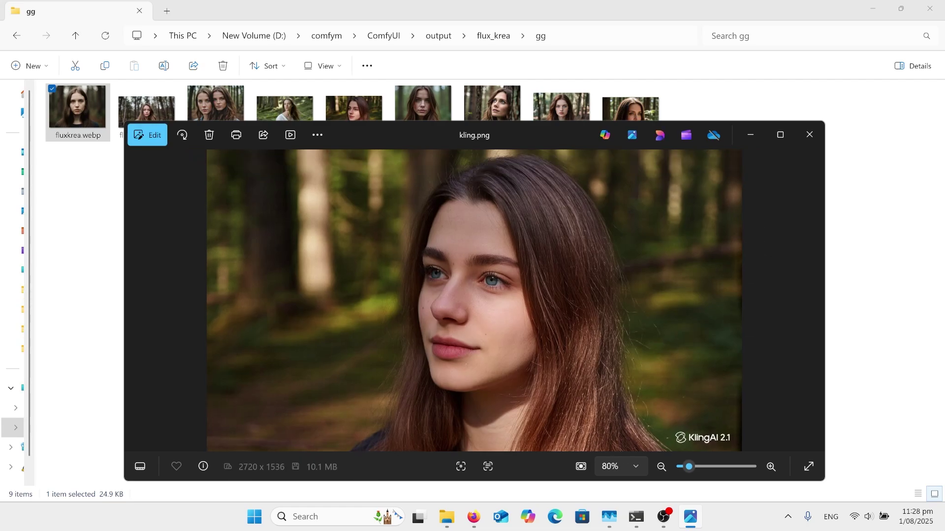
{"action": "scroll", "coordinate": [474, 301], "scroll_direction": "up", "scroll_amount": 3}
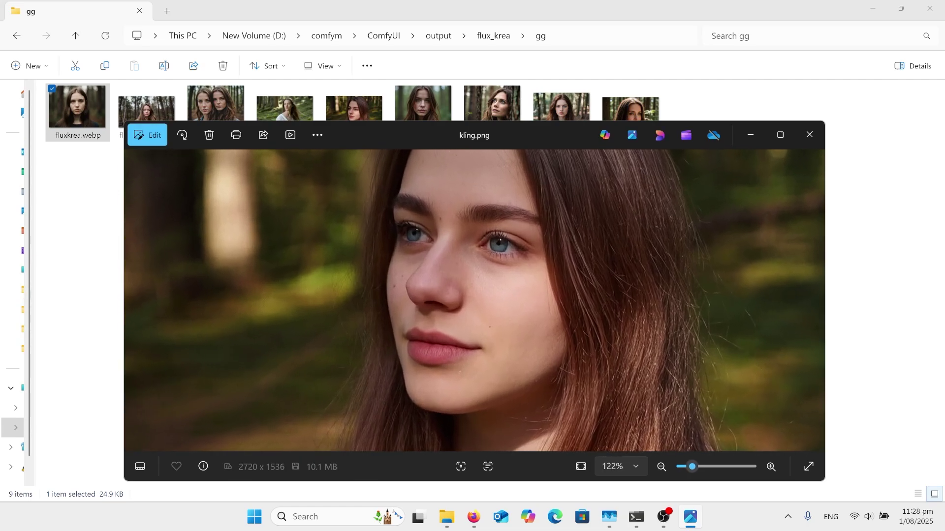
{"action": "scroll", "coordinate": [475, 300], "scroll_direction": "down", "scroll_amount": 2}
{"action": "scroll", "coordinate": [474, 301], "scroll_direction": "down", "scroll_amount": 2}
{"action": "scroll", "coordinate": [474, 300], "scroll_direction": "up", "scroll_amount": 2}
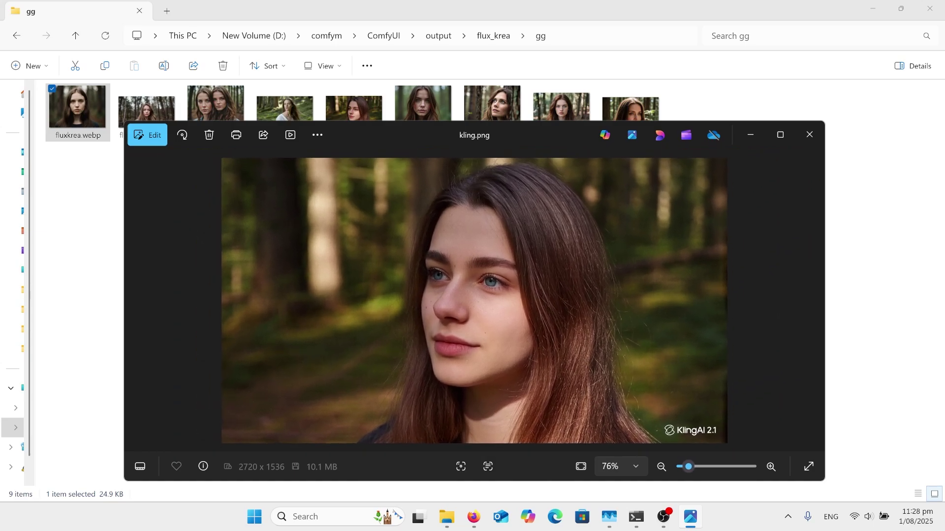
{"action": "scroll", "coordinate": [474, 301], "scroll_direction": "up", "scroll_amount": 1}
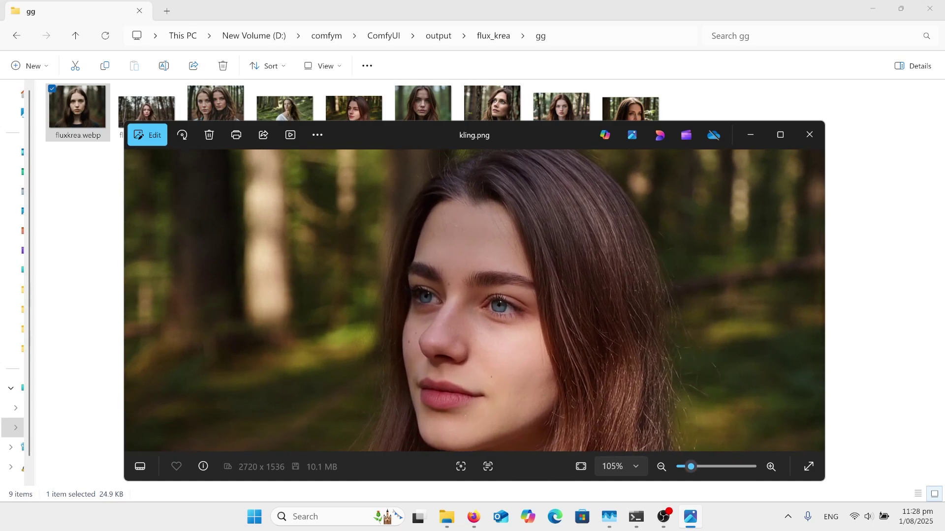
{"action": "scroll", "coordinate": [474, 301], "scroll_direction": "down", "scroll_amount": 2}
{"action": "scroll", "coordinate": [474, 300], "scroll_direction": "up", "scroll_amount": 1}
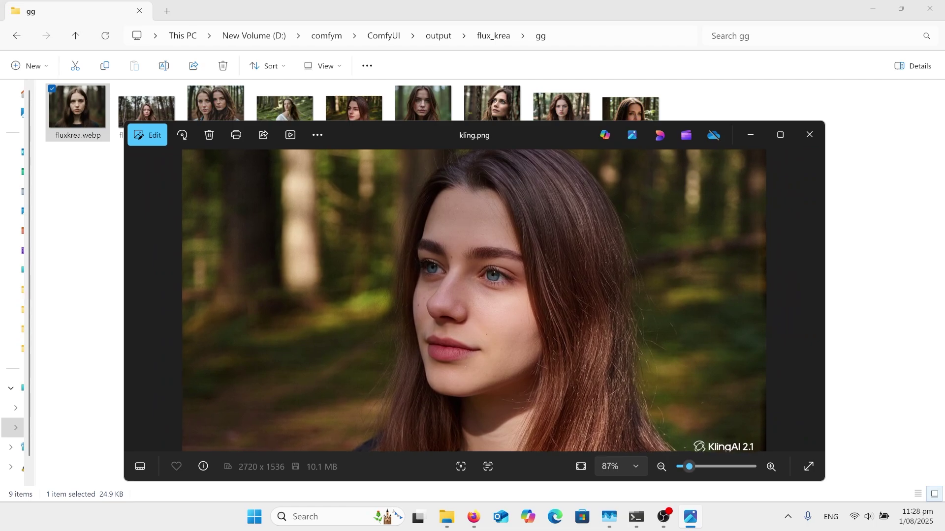
Go to normal-flux.webp and zoom in and back out to compare its detail
{"action": "key", "text": "Right"}
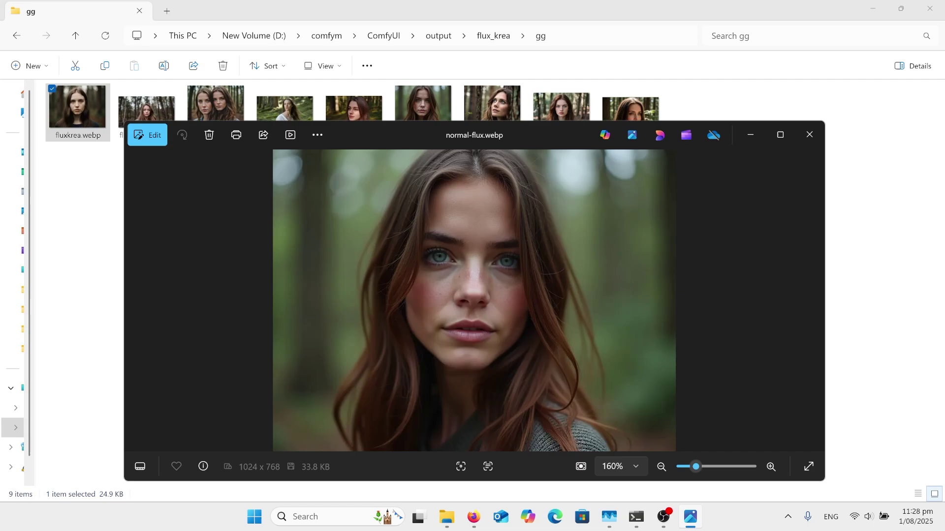
{"action": "scroll", "coordinate": [475, 300], "scroll_direction": "up", "scroll_amount": 3}
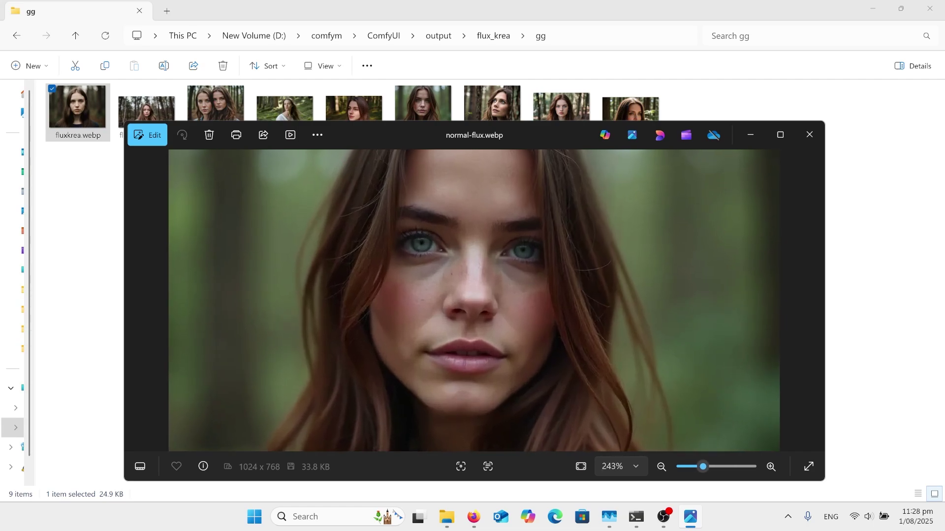
{"action": "scroll", "coordinate": [475, 300], "scroll_direction": "down", "scroll_amount": 2}
{"action": "scroll", "coordinate": [474, 301], "scroll_direction": "up", "scroll_amount": 2}
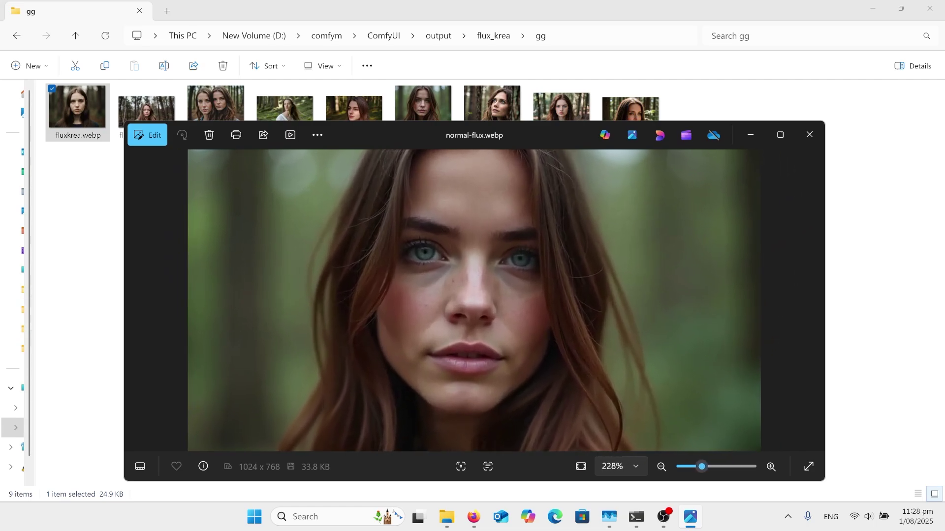
{"action": "scroll", "coordinate": [475, 300], "scroll_direction": "down", "scroll_amount": 3}
{"action": "scroll", "coordinate": [474, 300], "scroll_direction": "down", "scroll_amount": 1}
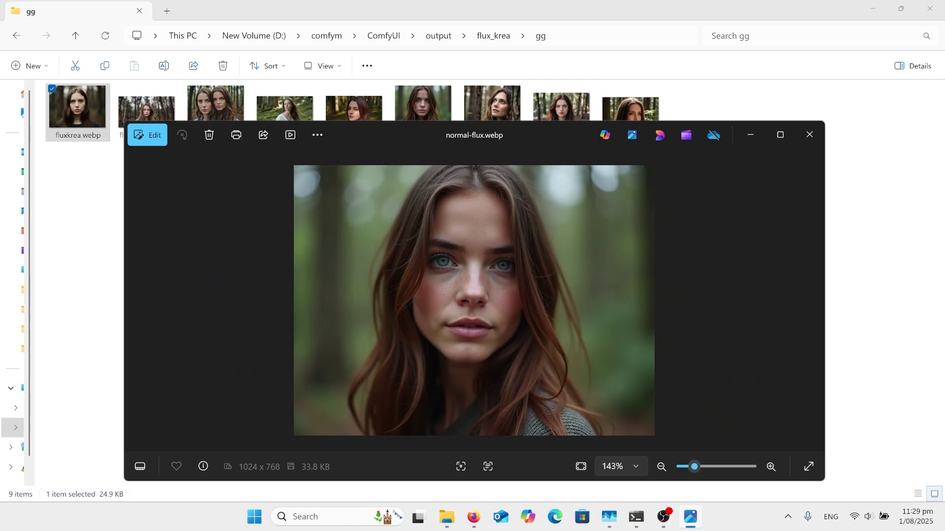
Go to recraft.png and zoom in and out on the woman beside the tree trunk
{"action": "key", "text": "Right"}
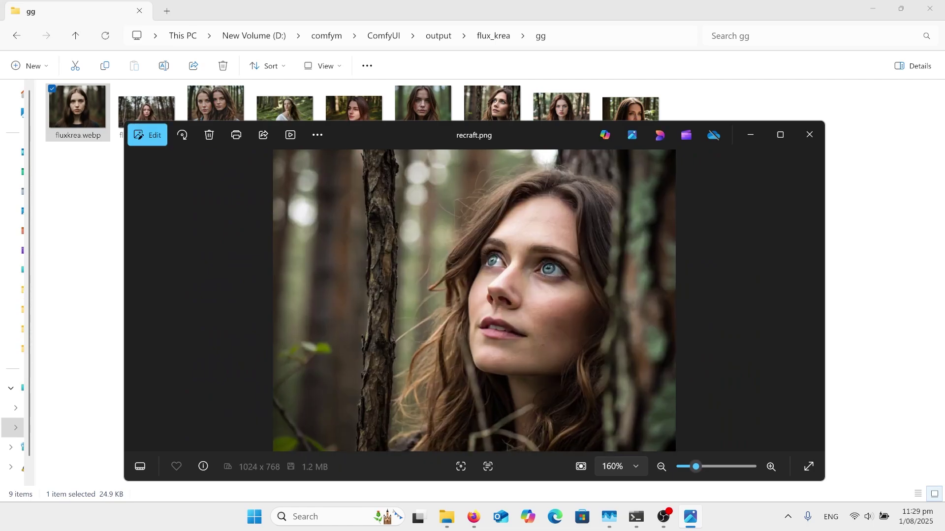
{"action": "scroll", "coordinate": [474, 300], "scroll_direction": "up", "scroll_amount": 3}
{"action": "scroll", "coordinate": [474, 300], "scroll_direction": "down", "scroll_amount": 1}
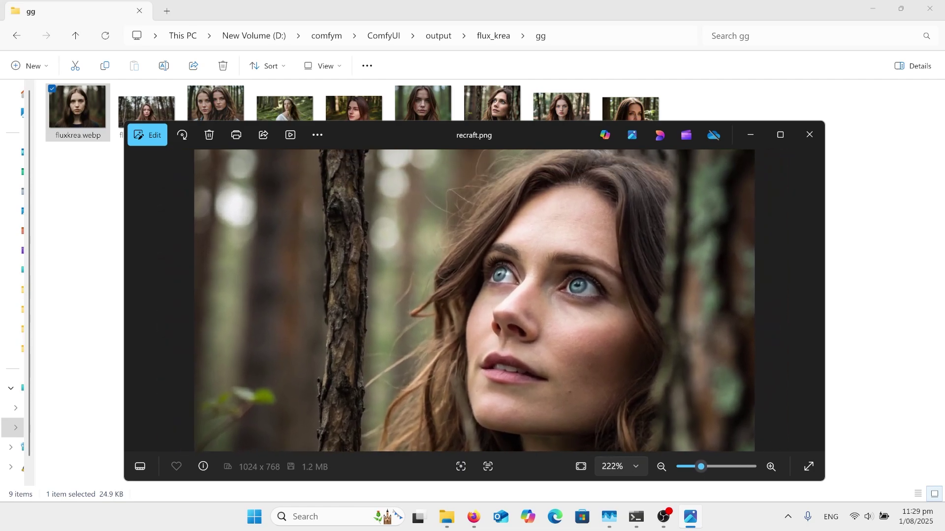
{"action": "scroll", "coordinate": [474, 301], "scroll_direction": "down", "scroll_amount": 2}
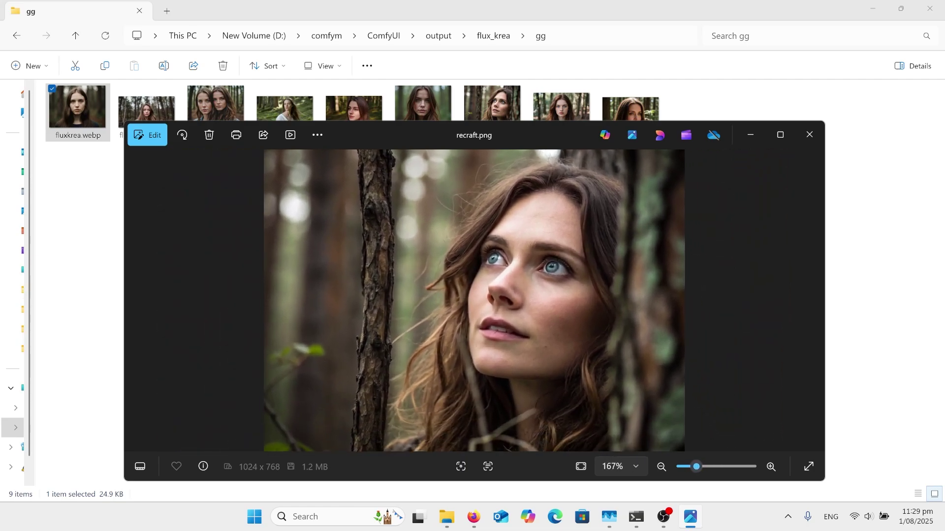
{"action": "scroll", "coordinate": [475, 300], "scroll_direction": "down", "scroll_amount": 1}
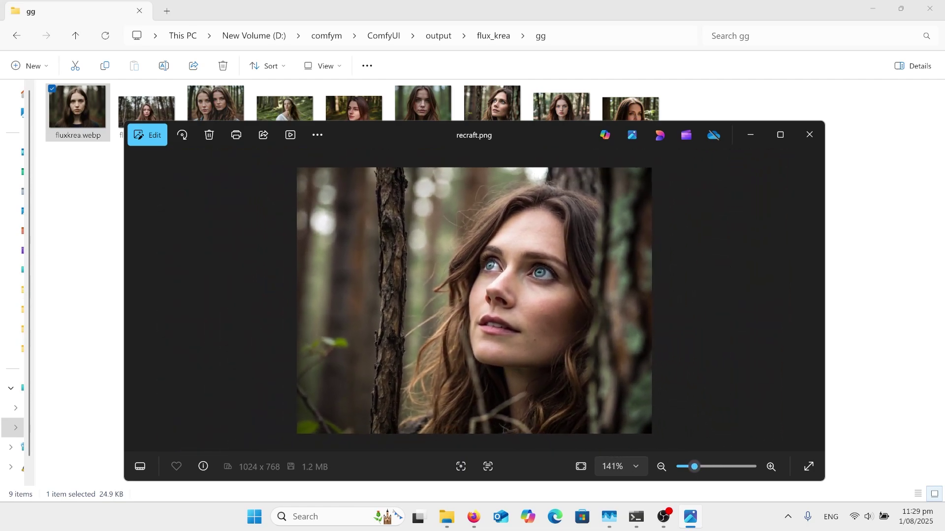
Skip past seedream.jpg to Whisk_bec833f16e.jpg, zoom in on the face, then back out to 141%
{"action": "key", "text": "Right"}
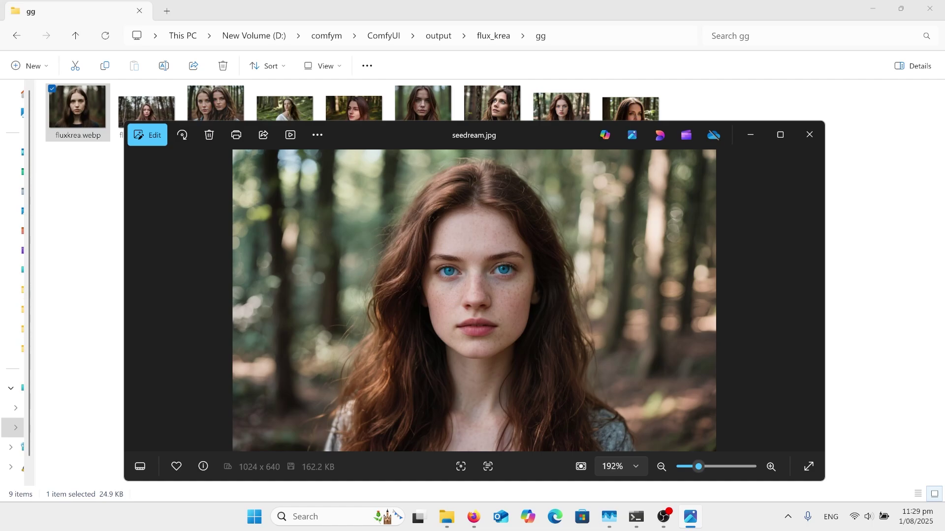
{"action": "key", "text": "Right"}
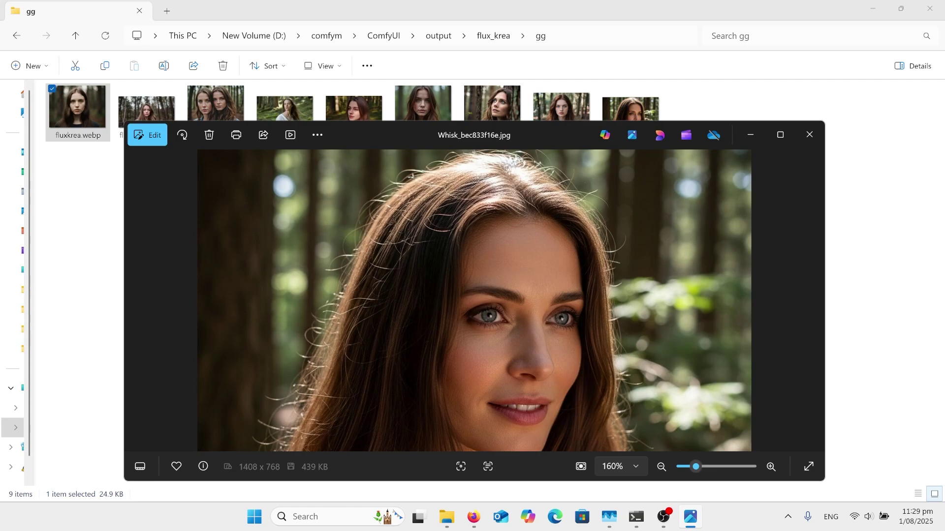
{"action": "scroll", "coordinate": [474, 300], "scroll_direction": "up", "scroll_amount": 3}
{"action": "scroll", "coordinate": [474, 300], "scroll_direction": "down", "scroll_amount": 4}
{"action": "scroll", "coordinate": [474, 300], "scroll_direction": "up", "scroll_amount": 1}
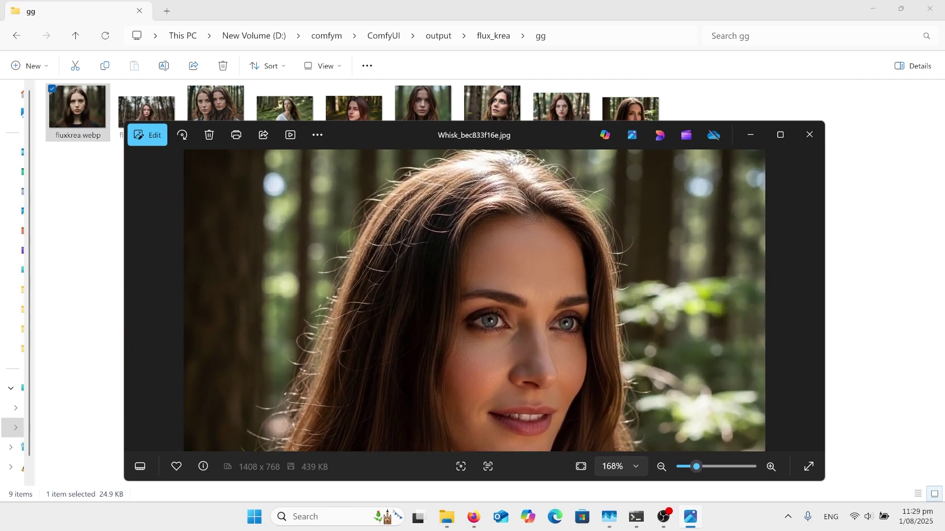
{"action": "scroll", "coordinate": [474, 300], "scroll_direction": "up", "scroll_amount": 1}
{"action": "scroll", "coordinate": [473, 300], "scroll_direction": "up", "scroll_amount": 1}
{"action": "scroll", "coordinate": [474, 301], "scroll_direction": "down", "scroll_amount": 1}
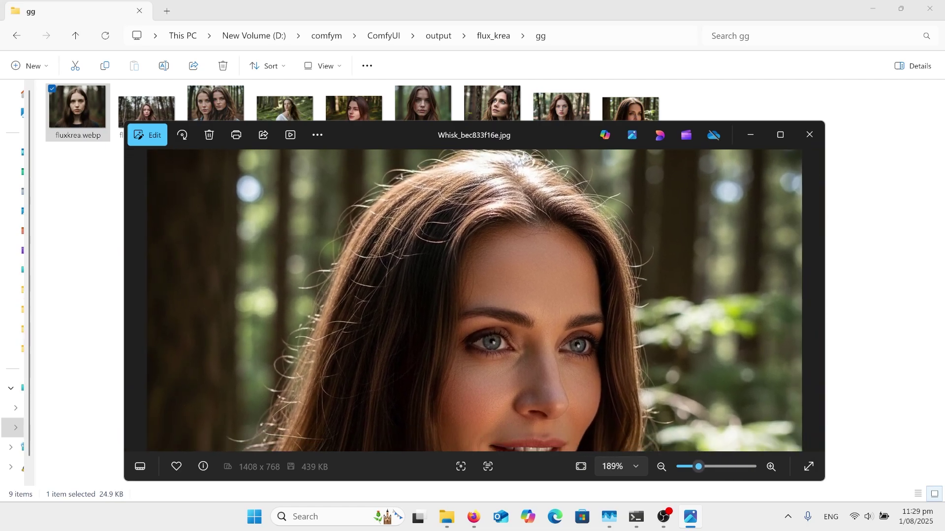
{"action": "scroll", "coordinate": [473, 300], "scroll_direction": "down", "scroll_amount": 2}
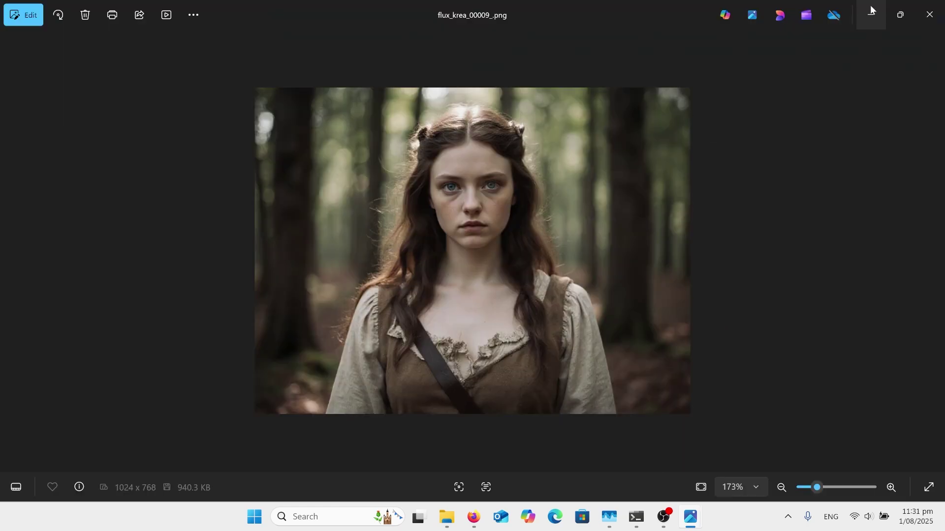
Zoom in and out on the faces in the current render, flux_krea_00010_.png and flux_krea_00011_.png
{"action": "key", "text": "ctrl+plus"}
{"action": "key", "text": "ctrl+plus"}
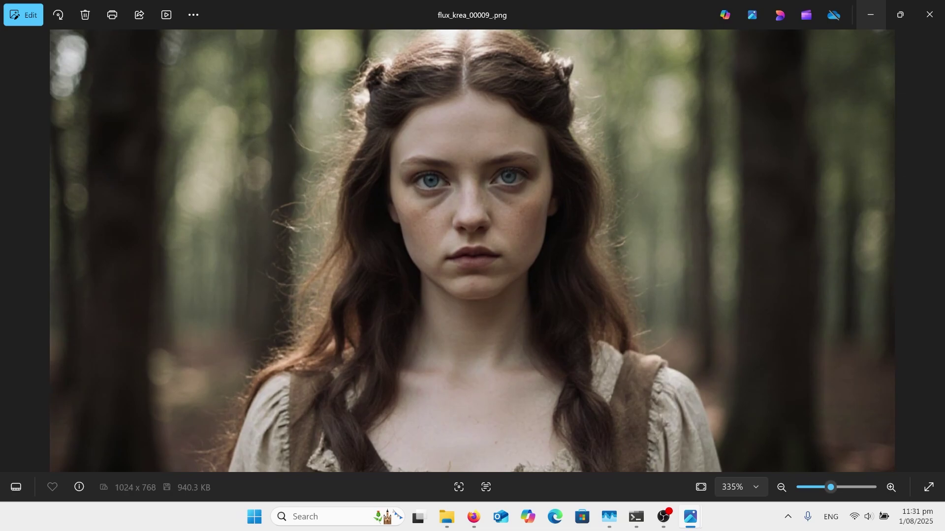
{"action": "key", "text": "ctrl+minus"}
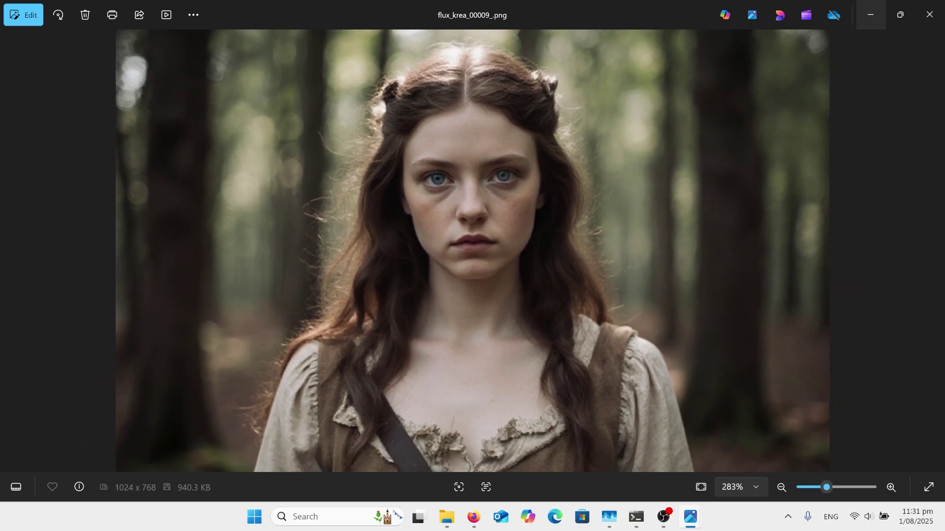
{"action": "key", "text": "ctrl+minus"}
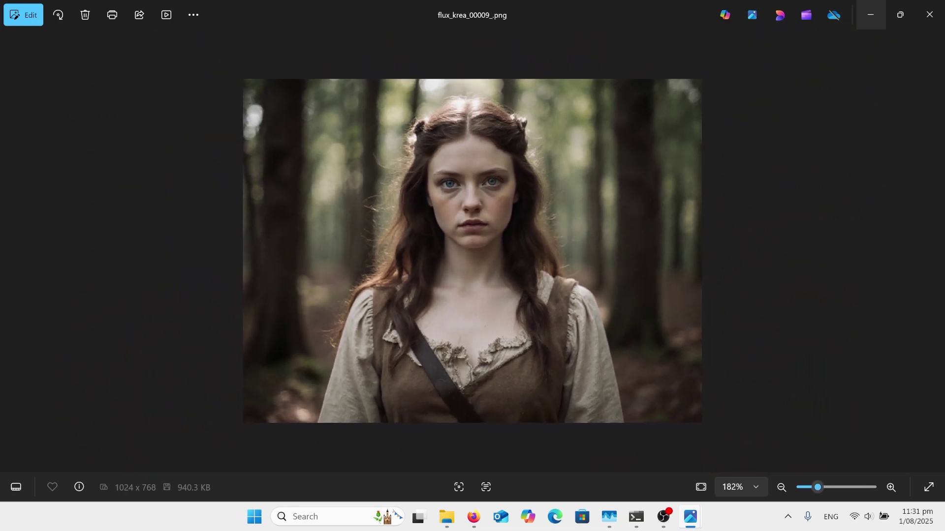
{"action": "key", "text": "Right"}
{"action": "key", "text": "ctrl+plus"}
{"action": "key", "text": "ctrl+plus"}
{"action": "key", "text": "ctrl+plus"}
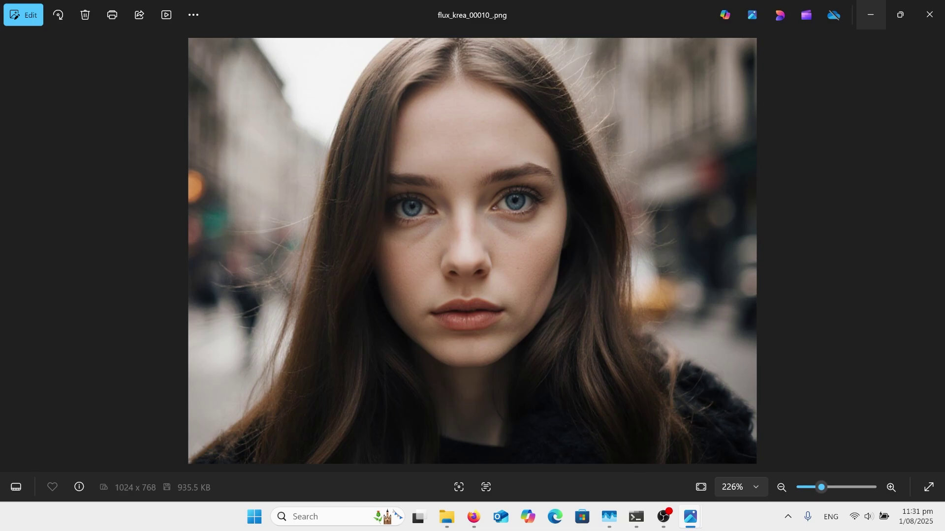
{"action": "key", "text": "Right"}
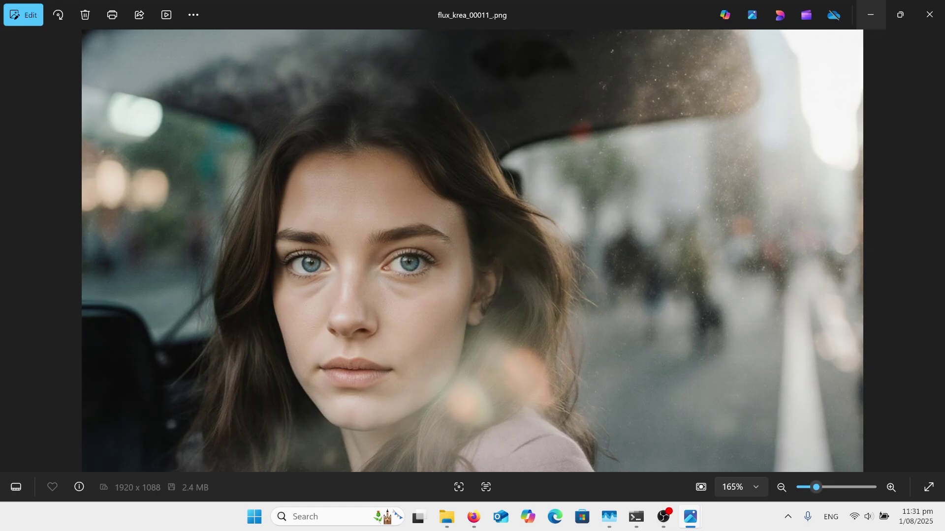
{"action": "key", "text": "ctrl+minus"}
{"action": "key", "text": "ctrl+minus"}
{"action": "key", "text": "ctrl+minus"}
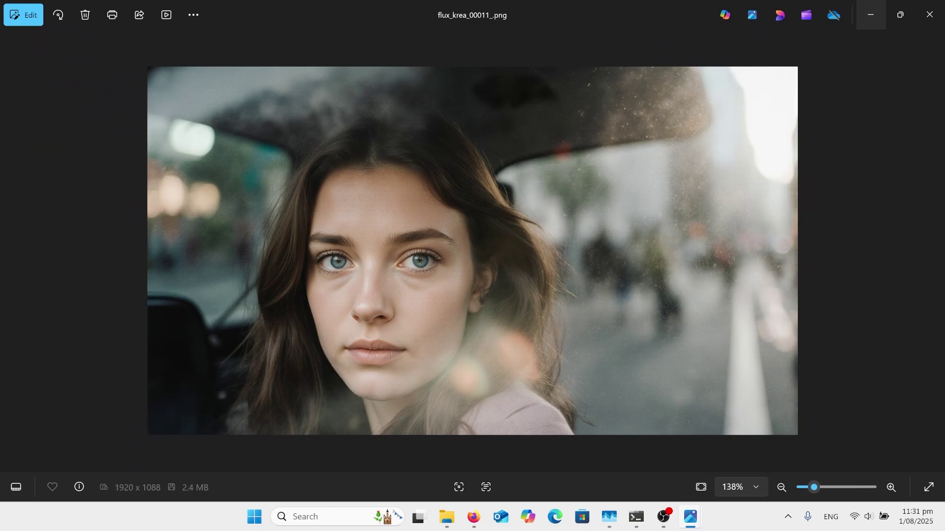
Inspect flux_krea_00012_, 00013_ and 00015_ up close, then close Photos to return to ComfyUI
{"action": "key", "text": "Right"}
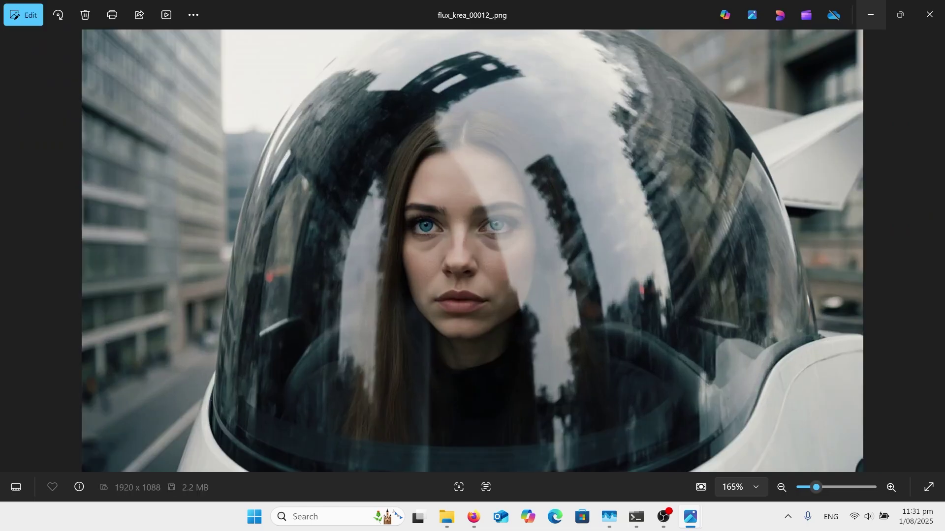
{"action": "key", "text": "ctrl+plus"}
{"action": "key", "text": "ctrl+plus"}
{"action": "key", "text": "ctrl+plus"}
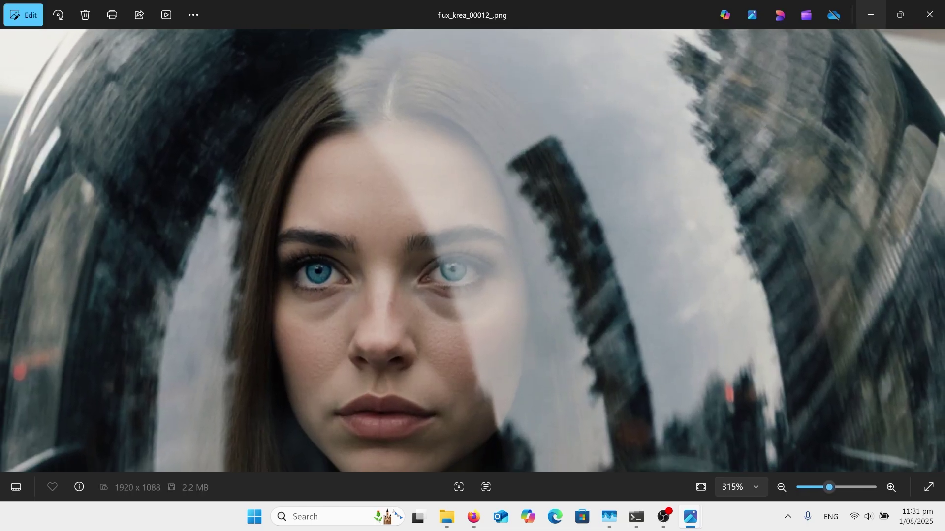
{"action": "key", "text": "ctrl+minus"}
{"action": "key", "text": "ctrl+minus"}
{"action": "key", "text": "ctrl+minus"}
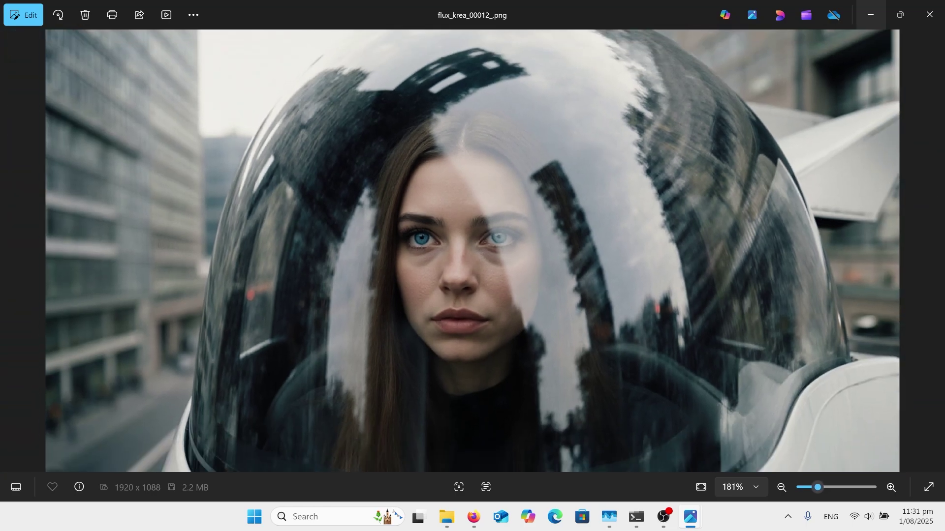
{"action": "key", "text": "Right"}
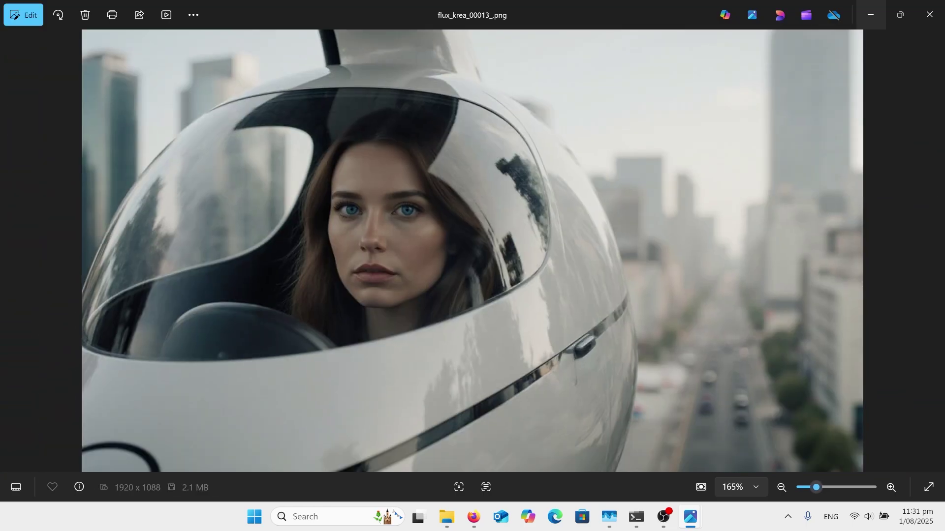
{"action": "key", "text": "Right"}
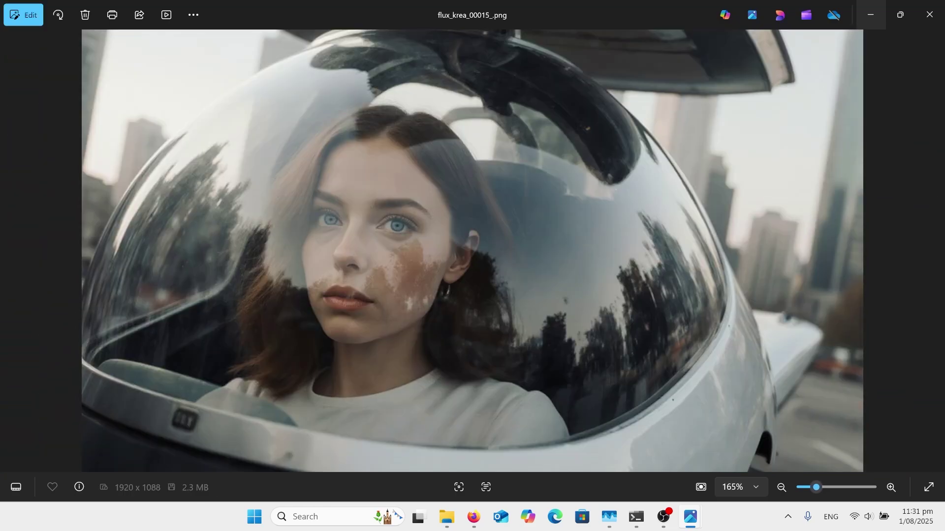
{"action": "key", "text": "ctrl+plus"}
{"action": "key", "text": "ctrl+plus"}
{"action": "key", "text": "ctrl+plus"}
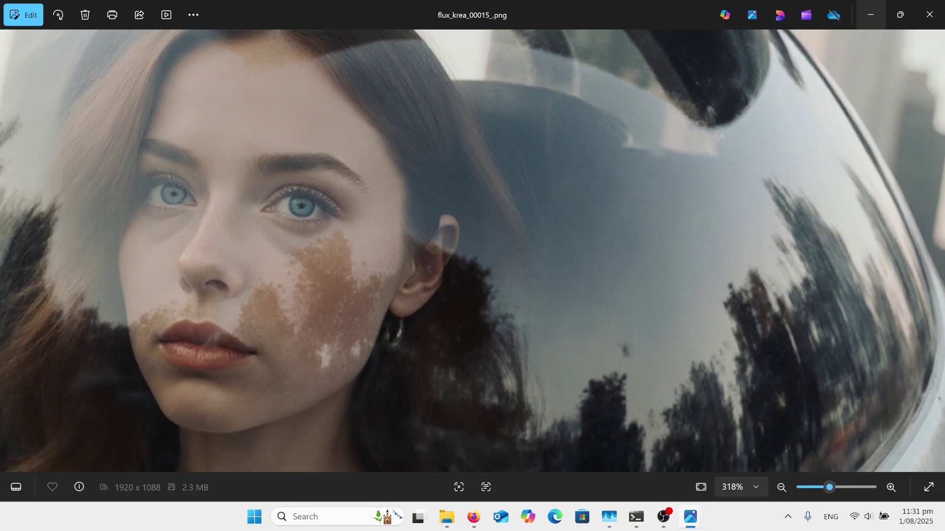
{"action": "key", "text": "ctrl+minus"}
{"action": "key", "text": "ctrl+minus"}
{"action": "key", "text": "ctrl+minus"}
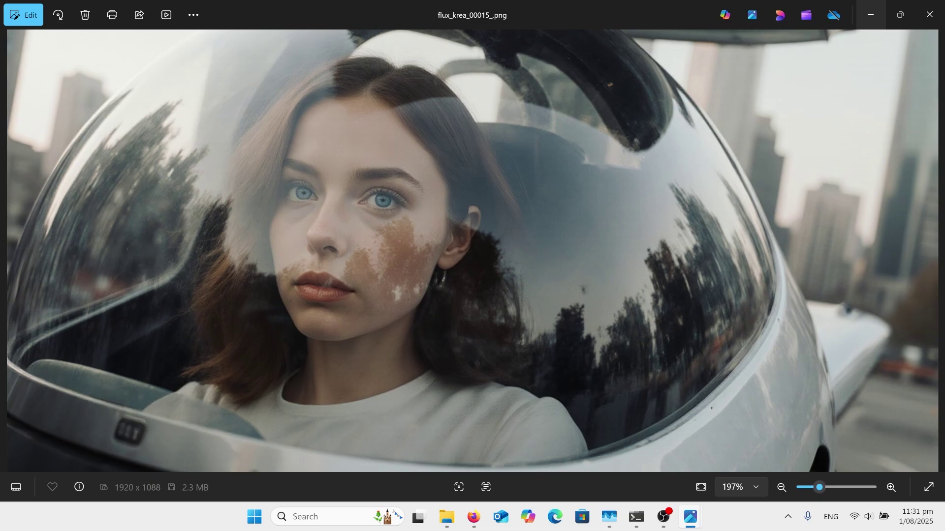
{"action": "key", "text": "alt+F4"}
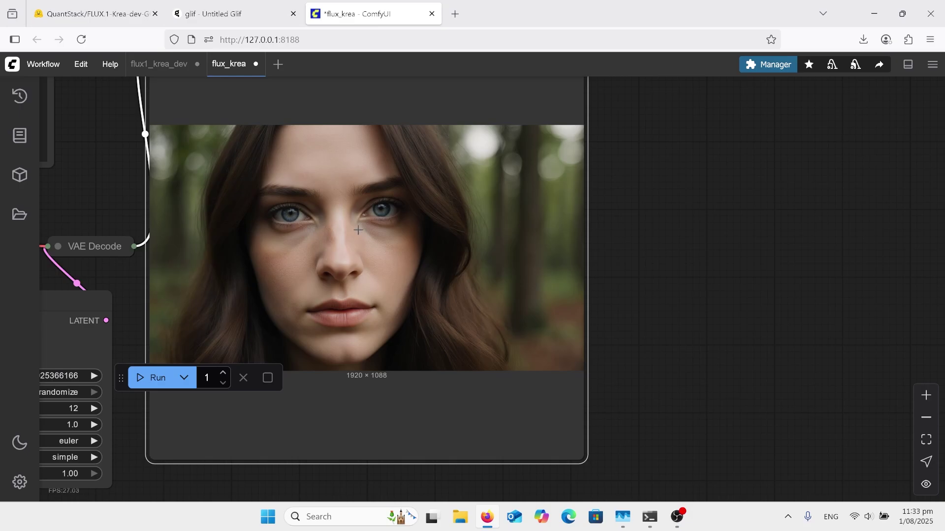
Start building a fresh untitled glif in the Glif editor
{"action": "left_click", "coordinate": [234, 17]}
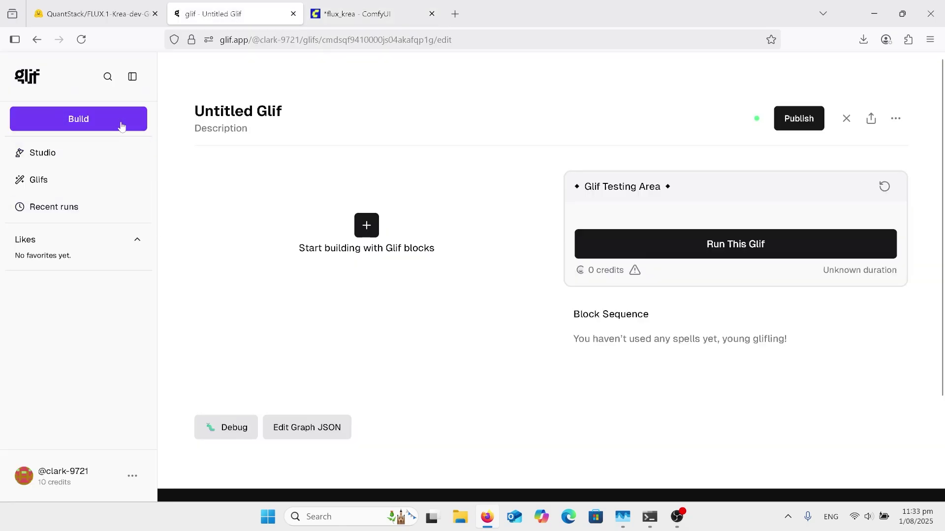
{"action": "left_click", "coordinate": [99, 120]}
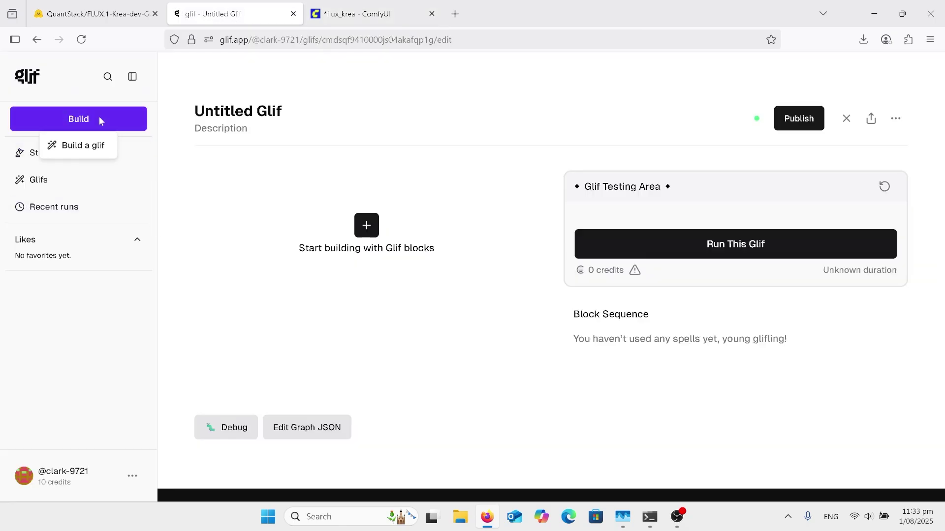
{"action": "left_click", "coordinate": [83, 145]}
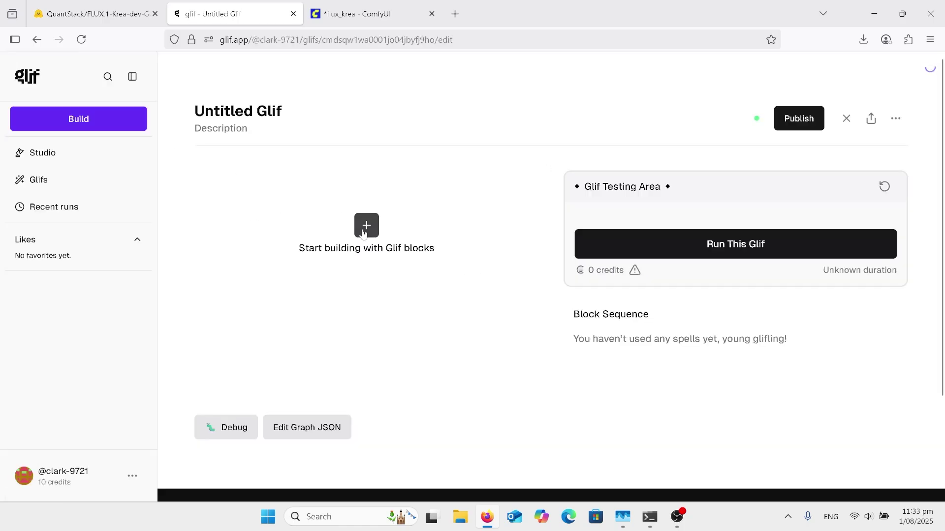
Add an Image Generator block, image1, using Fast Flux Schnell [+LoRA] at 1024 × 1024
{"action": "left_click", "coordinate": [358, 228]}
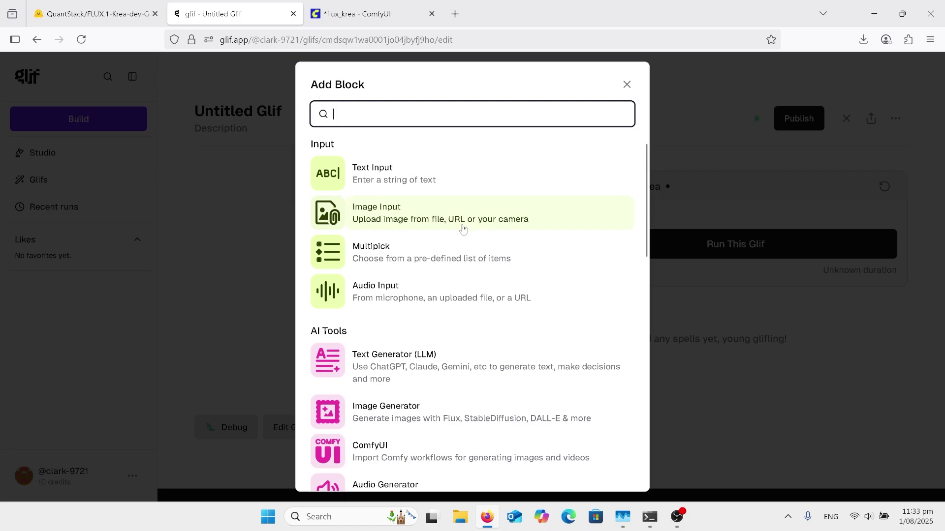
{"action": "scroll", "coordinate": [472, 251], "scroll_direction": "down", "scroll_amount": 3}
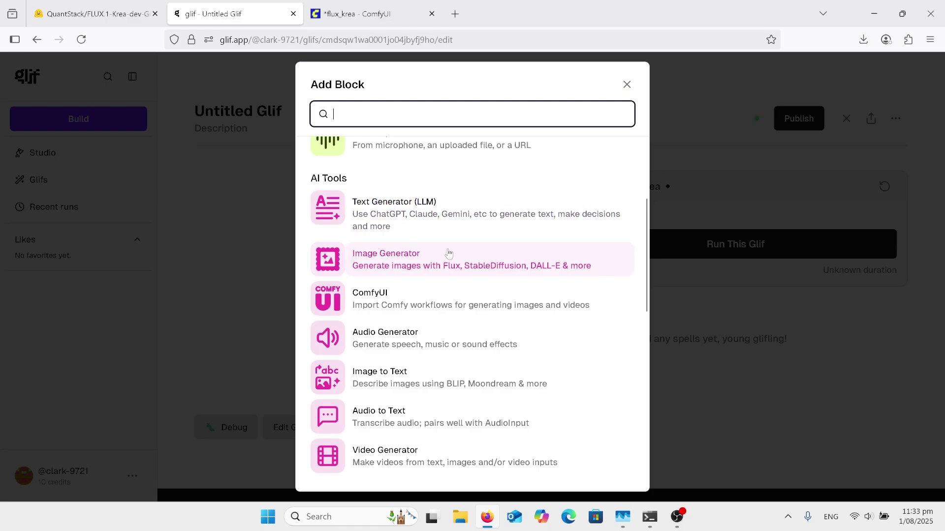
{"action": "left_click", "coordinate": [415, 258]}
{"action": "scroll", "coordinate": [347, 312], "scroll_direction": "down", "scroll_amount": 2}
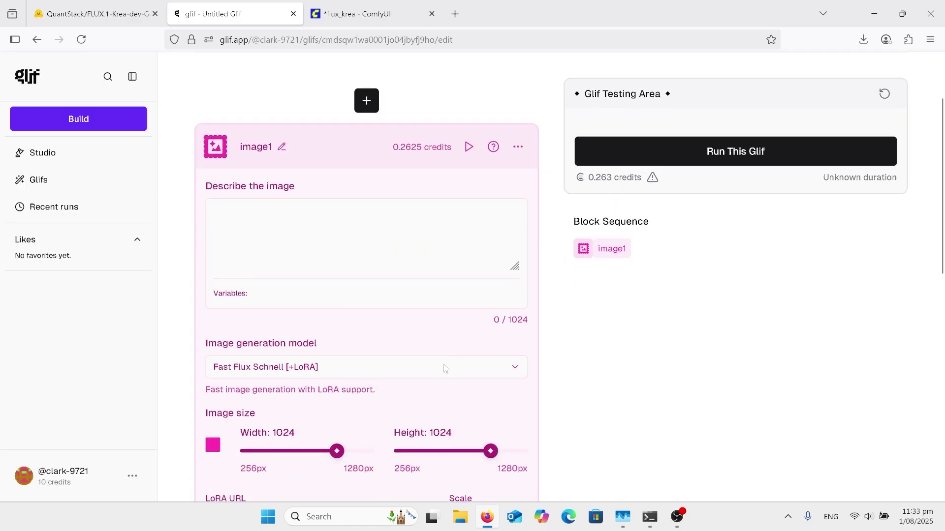
{"action": "left_click", "coordinate": [444, 367]}
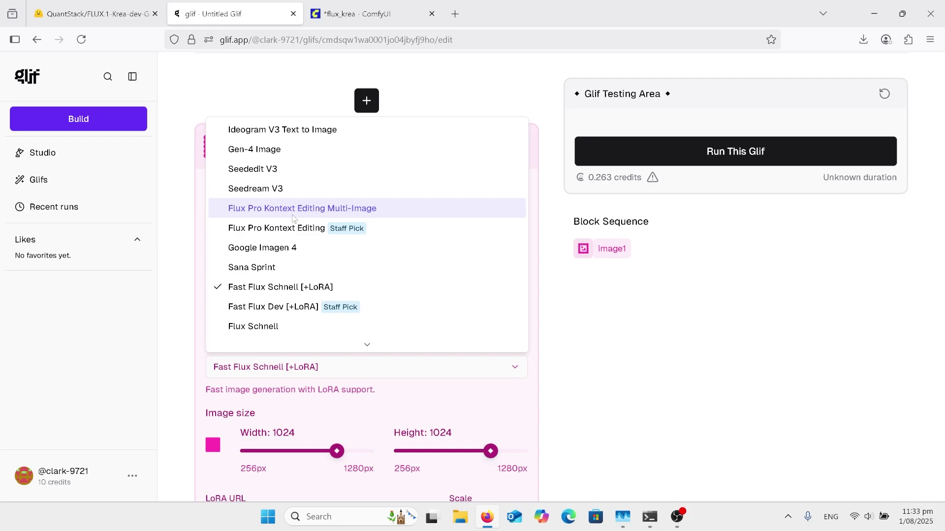
{"action": "scroll", "coordinate": [291, 217], "scroll_direction": "down", "scroll_amount": 3}
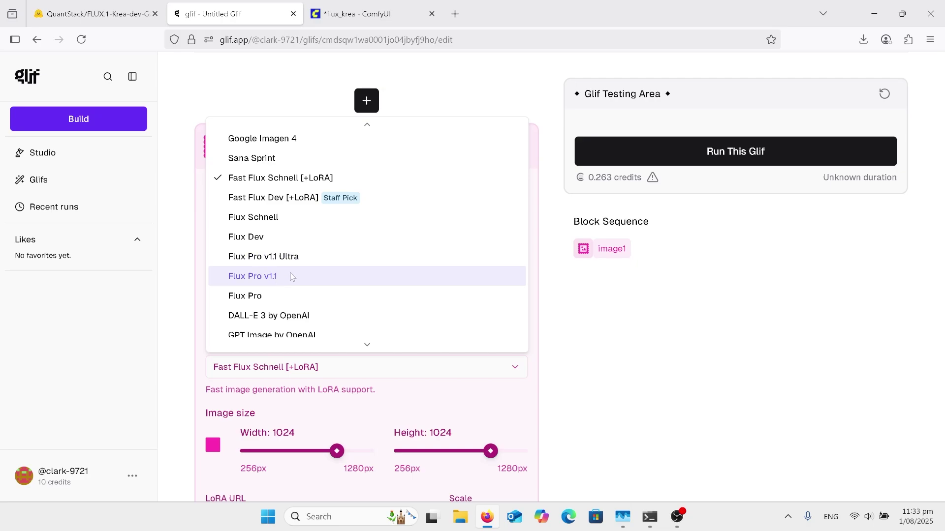
{"action": "scroll", "coordinate": [290, 276], "scroll_direction": "down", "scroll_amount": 2}
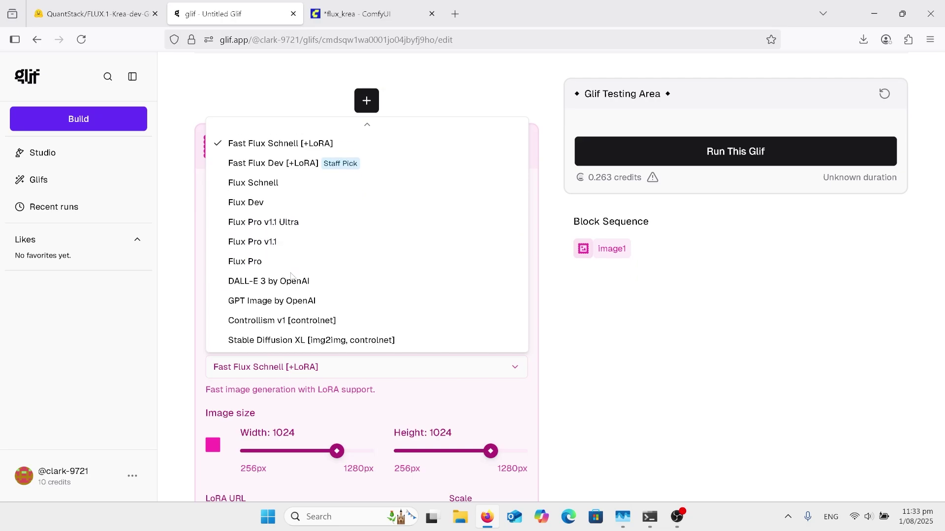
{"action": "scroll", "coordinate": [291, 277], "scroll_direction": "up", "scroll_amount": 4}
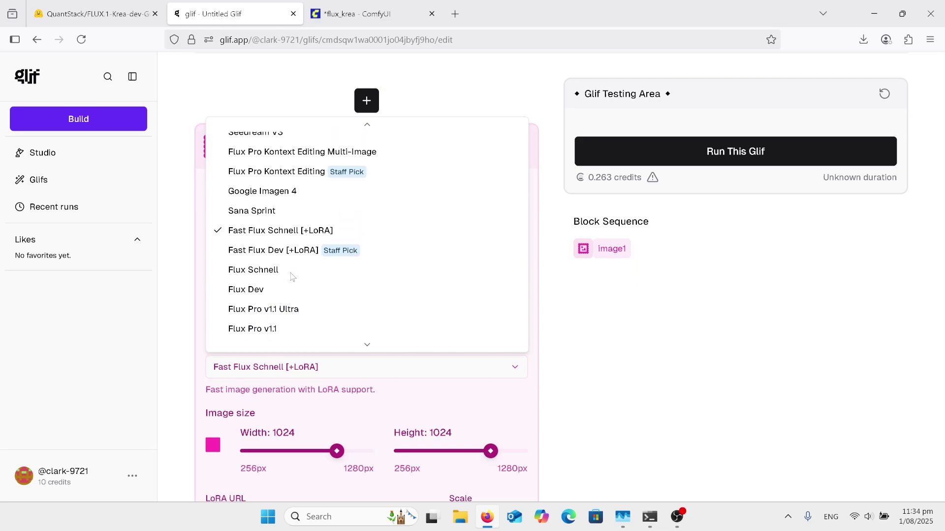
{"action": "scroll", "coordinate": [293, 276], "scroll_direction": "up", "scroll_amount": 2}
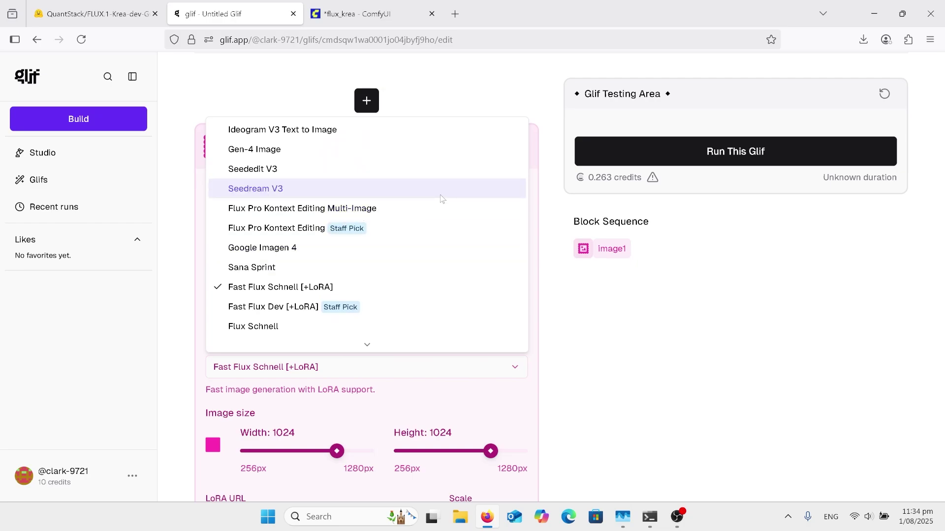
{"action": "left_click", "coordinate": [476, 389]}
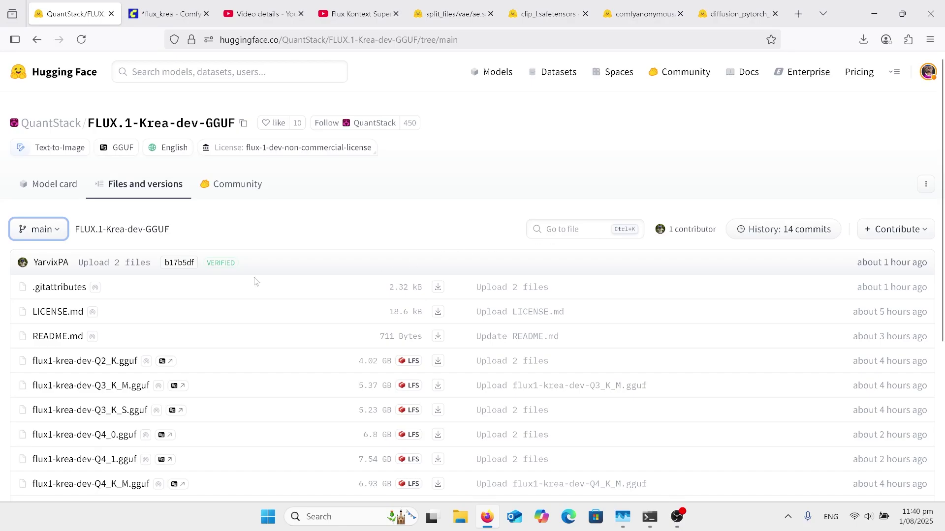
Review the GGUF model file list, then view the ae.safetensors VAE page
{"action": "scroll", "coordinate": [256, 282], "scroll_direction": "down", "scroll_amount": 5}
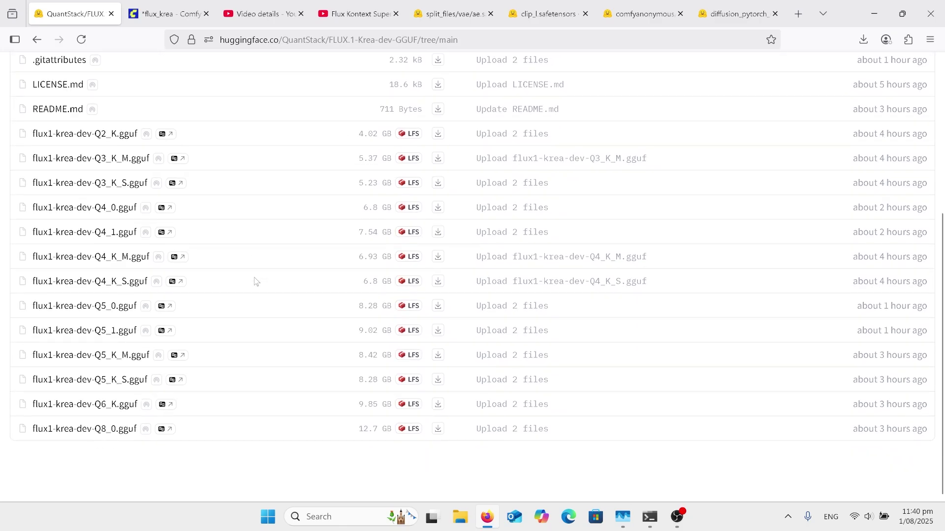
{"action": "scroll", "coordinate": [353, 263], "scroll_direction": "up", "scroll_amount": 3}
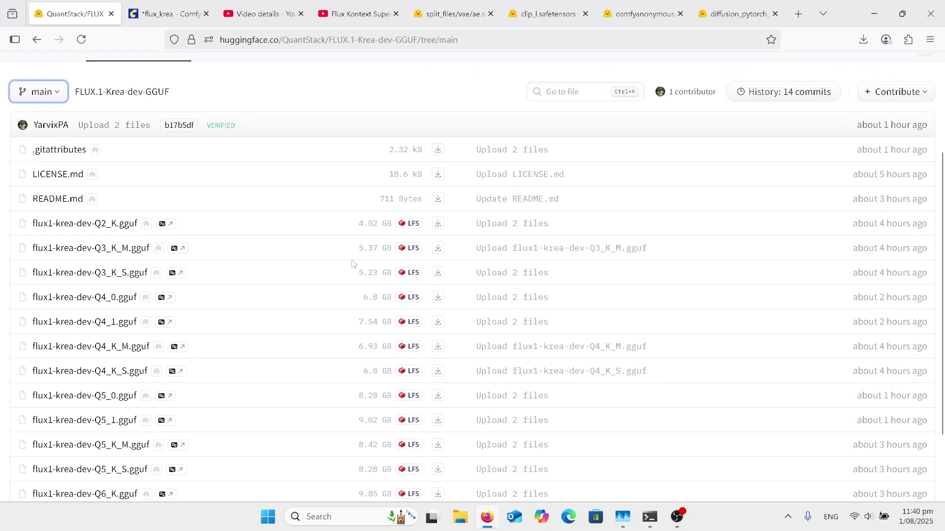
{"action": "scroll", "coordinate": [353, 263], "scroll_direction": "up", "scroll_amount": 3}
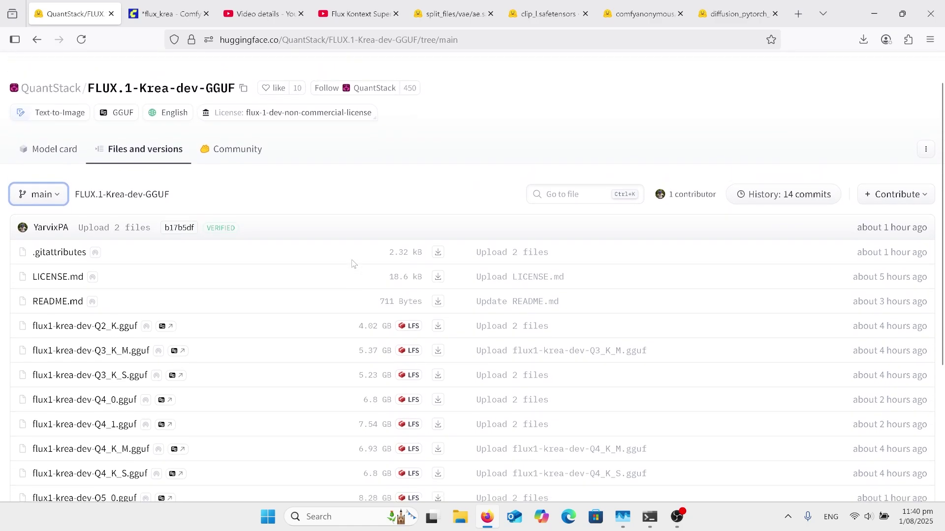
{"action": "scroll", "coordinate": [352, 264], "scroll_direction": "up", "scroll_amount": 1}
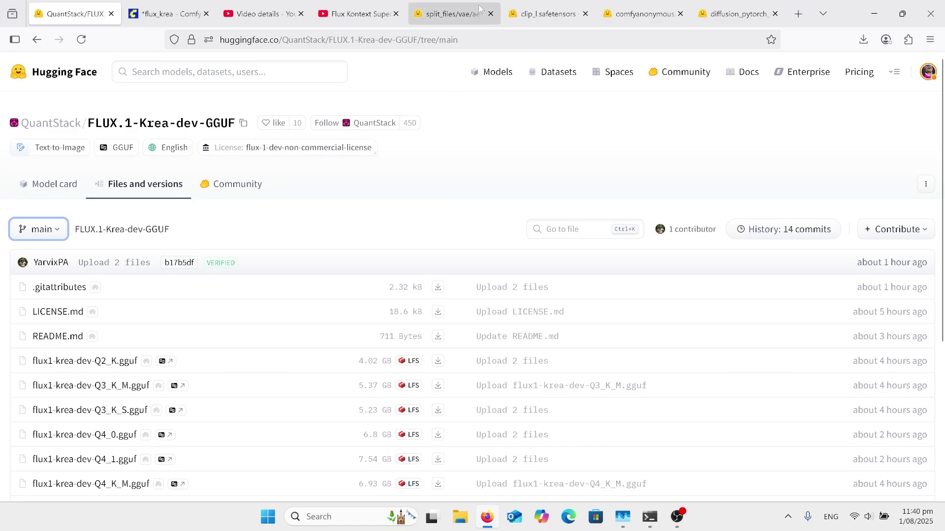
{"action": "left_click", "coordinate": [465, 18]}
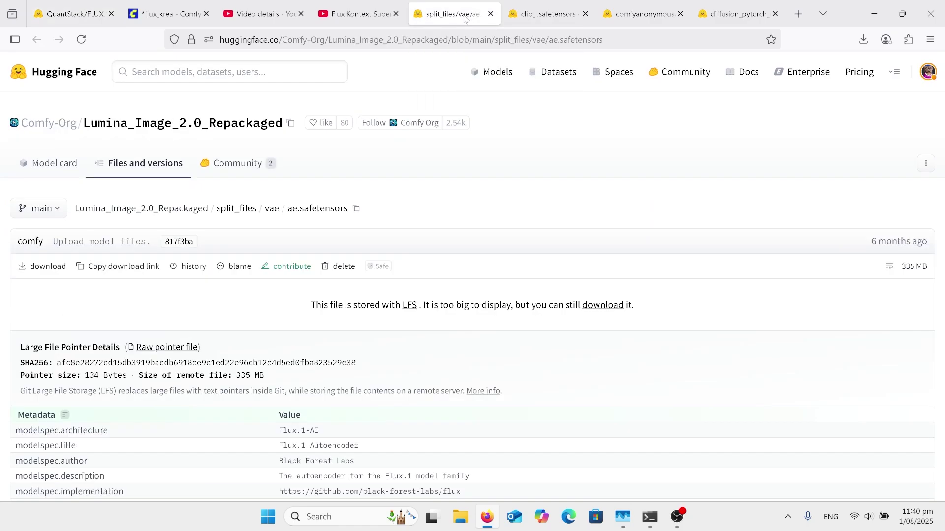
Browse the clip_l, flux_text_encoders and FLUX.1-Turbo-Alpha pages, ending on flux_text_encoders
{"action": "left_click", "coordinate": [555, 15]}
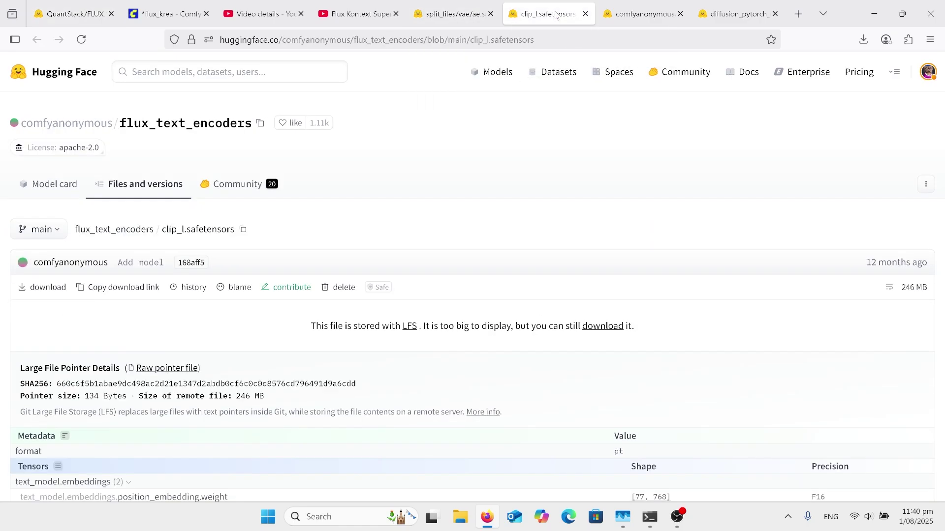
{"action": "left_click", "coordinate": [638, 11]}
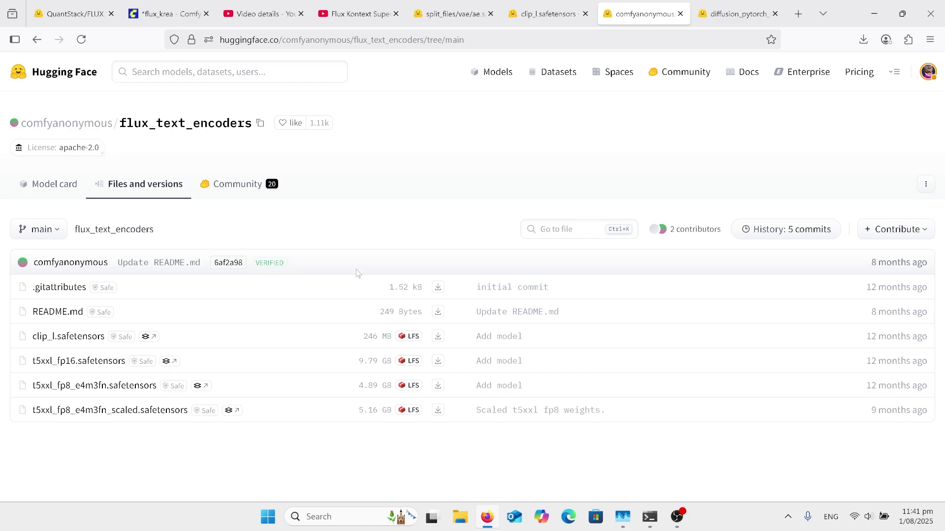
{"action": "left_click", "coordinate": [734, 18]}
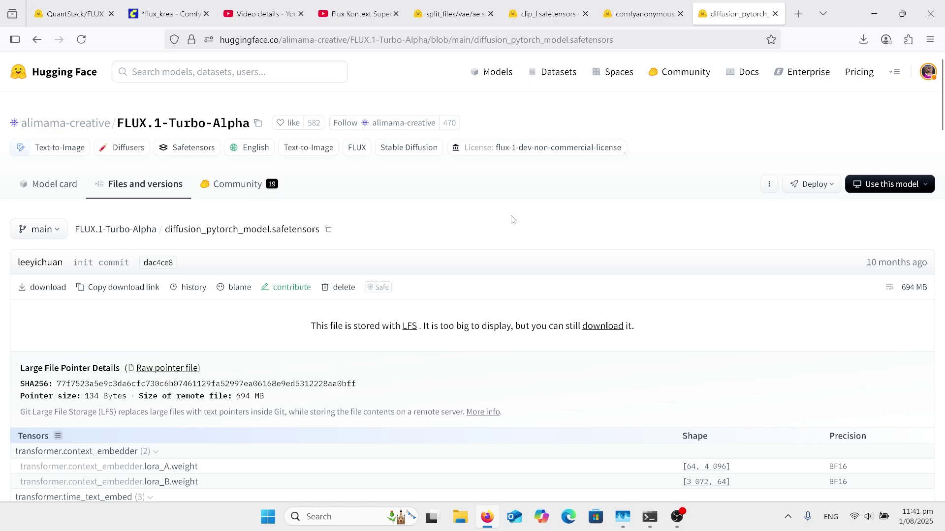
{"action": "left_click", "coordinate": [637, 16]}
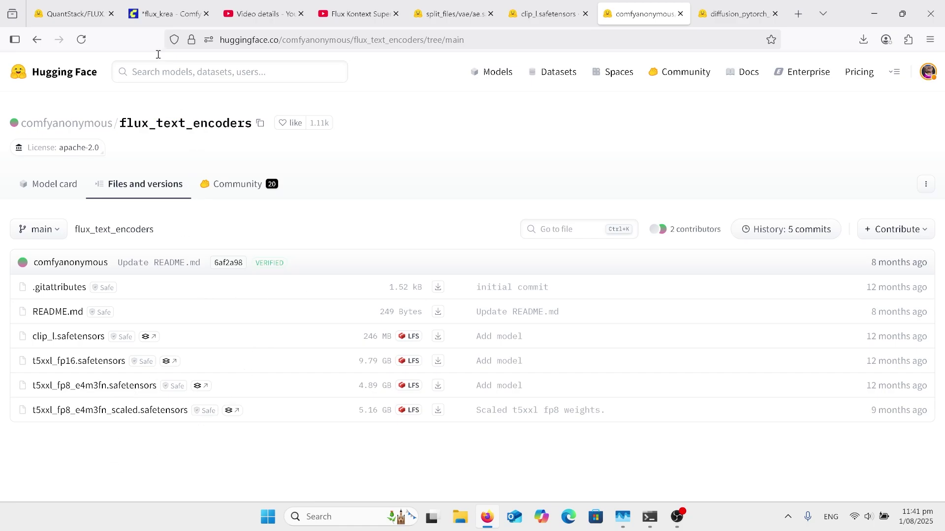
Switch to the flux_krea workflow and zoom out to show the DualCLIPLoader and portrait
{"action": "left_click", "coordinate": [165, 14]}
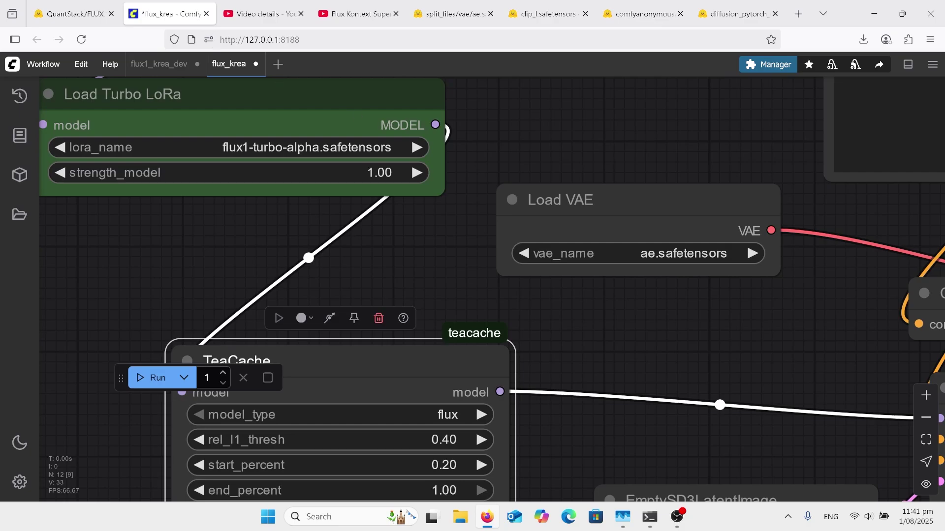
{"action": "scroll", "coordinate": [481, 349], "scroll_direction": "down", "scroll_amount": 5}
{"action": "scroll", "coordinate": [480, 349], "scroll_direction": "up", "scroll_amount": 3}
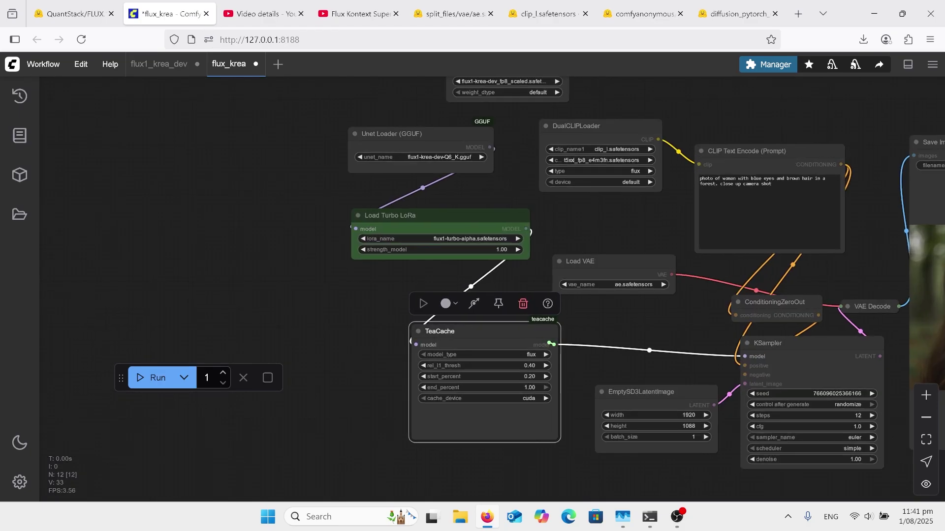
{"action": "scroll", "coordinate": [269, 372], "scroll_direction": "down", "scroll_amount": 1}
{"action": "scroll", "coordinate": [44, 226], "scroll_direction": "down", "scroll_amount": 3}
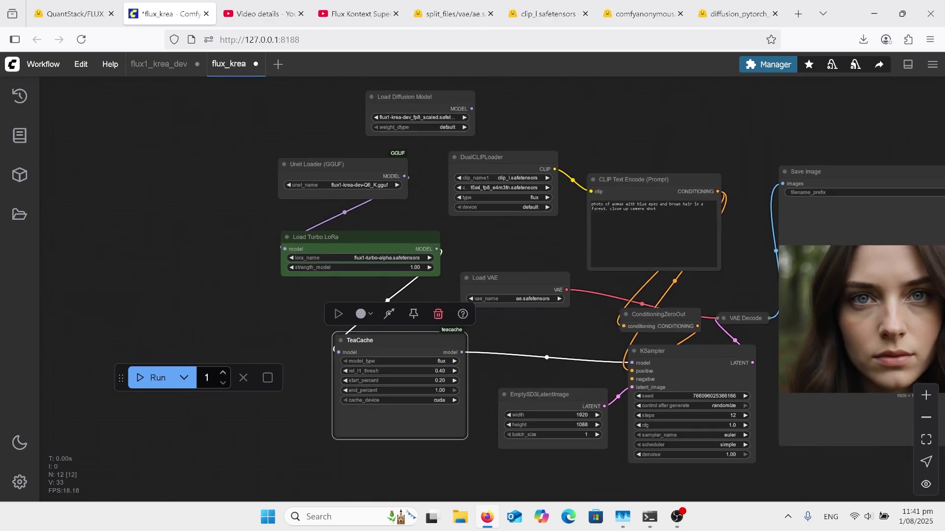